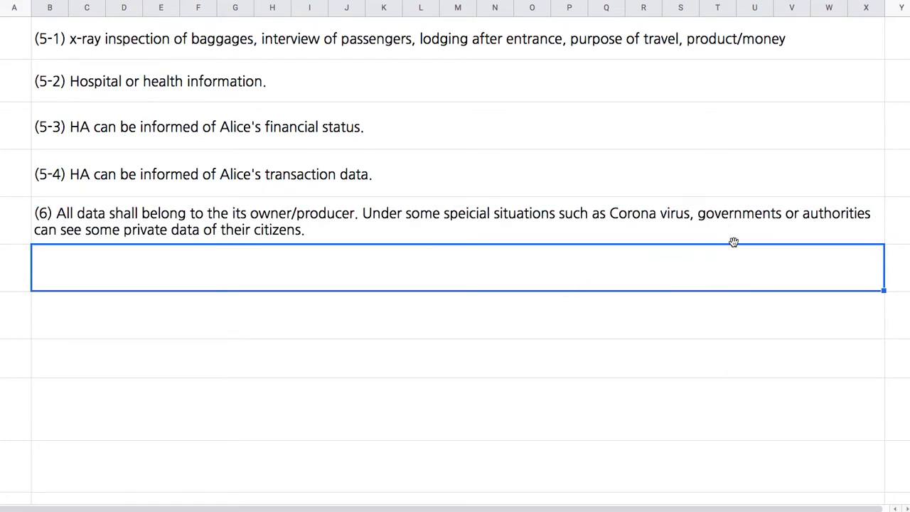
Review the project participation sheet from goal item (6) back up to the 목표 heading, highlighting the heading's text
{"action": "left_click", "coordinate": [626, 239]}
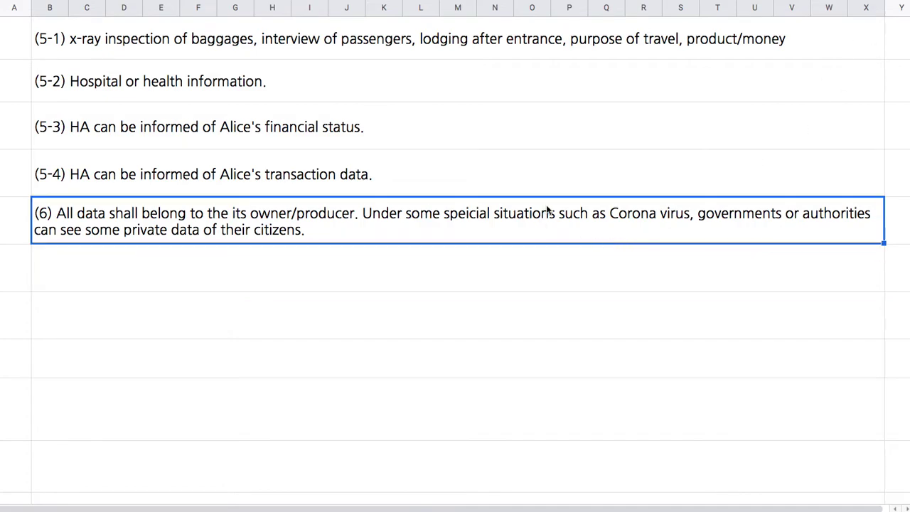
{"action": "double_click", "coordinate": [361, 229]}
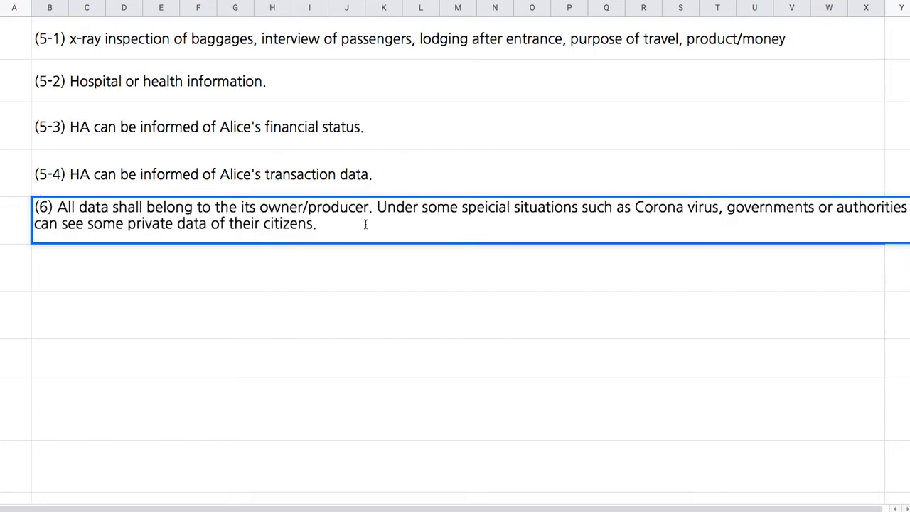
{"action": "left_click", "coordinate": [421, 168]}
{"action": "scroll", "coordinate": [819, 77], "scroll_direction": "up", "scroll_amount": 10}
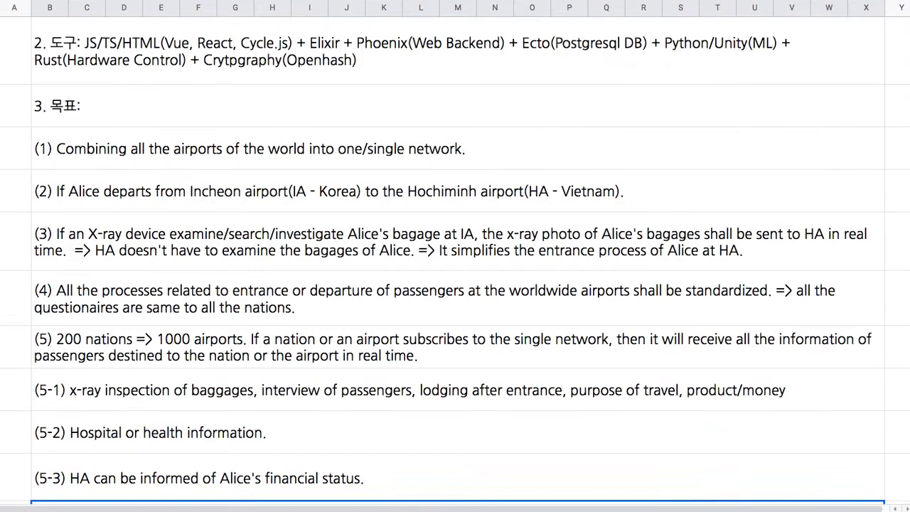
{"action": "scroll", "coordinate": [819, 77], "scroll_direction": "down", "scroll_amount": 4}
{"action": "scroll", "coordinate": [455, 256], "scroll_direction": "up", "scroll_amount": 3}
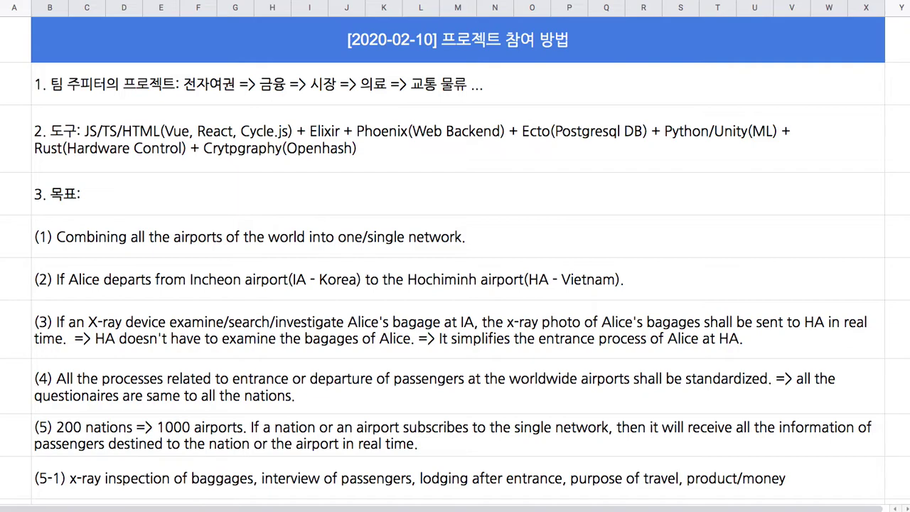
{"action": "double_click", "coordinate": [136, 195]}
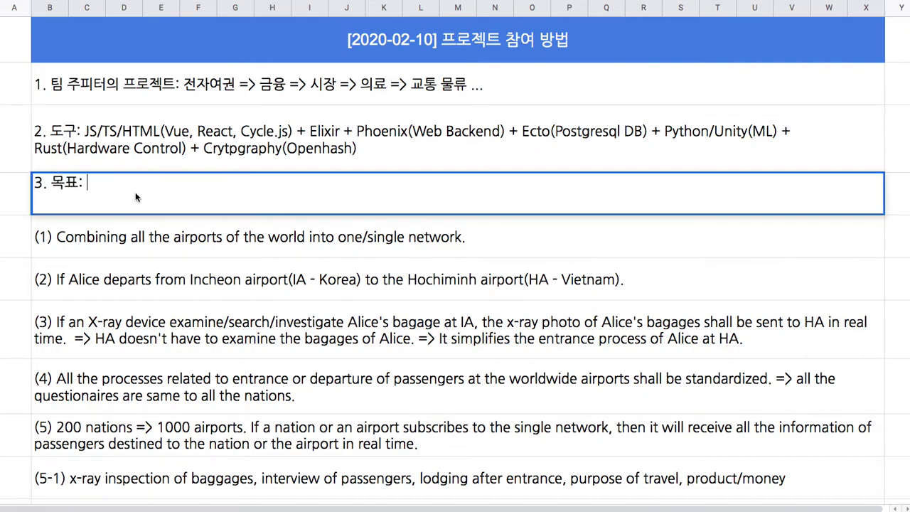
{"action": "left_click_drag", "start_coordinate": [53, 183], "coordinate": [94, 184]}
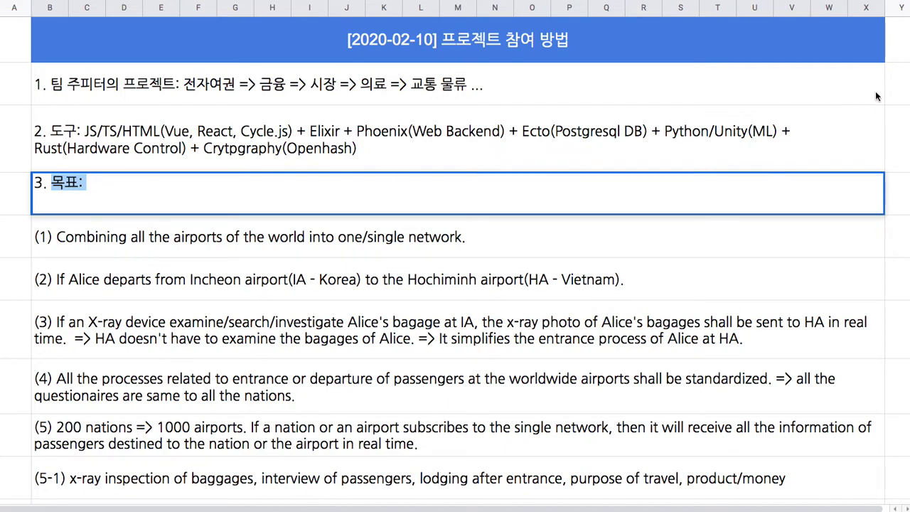
{"action": "scroll", "coordinate": [871, 67], "scroll_direction": "down", "scroll_amount": 2}
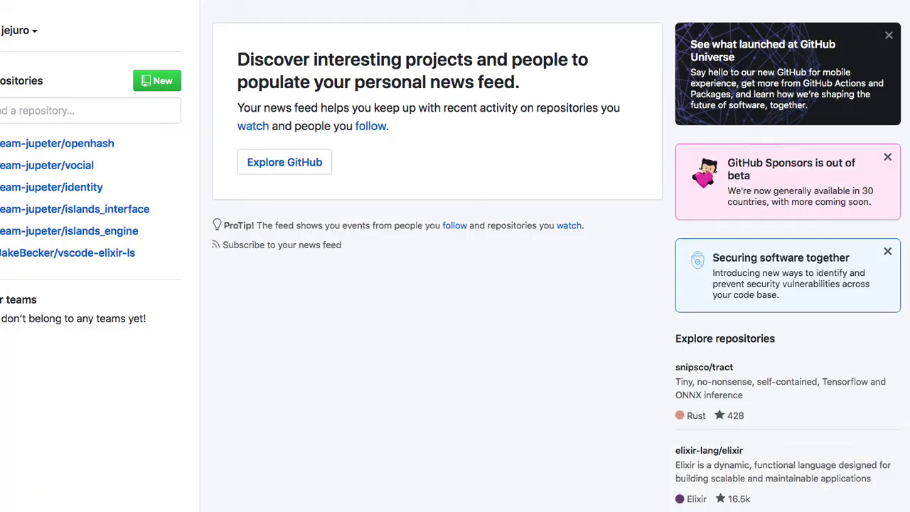
Open the team-jupeter/openhash repository on GitHub and read its README, covering coding projects, tools and contribution
{"action": "left_click", "coordinate": [103, 145]}
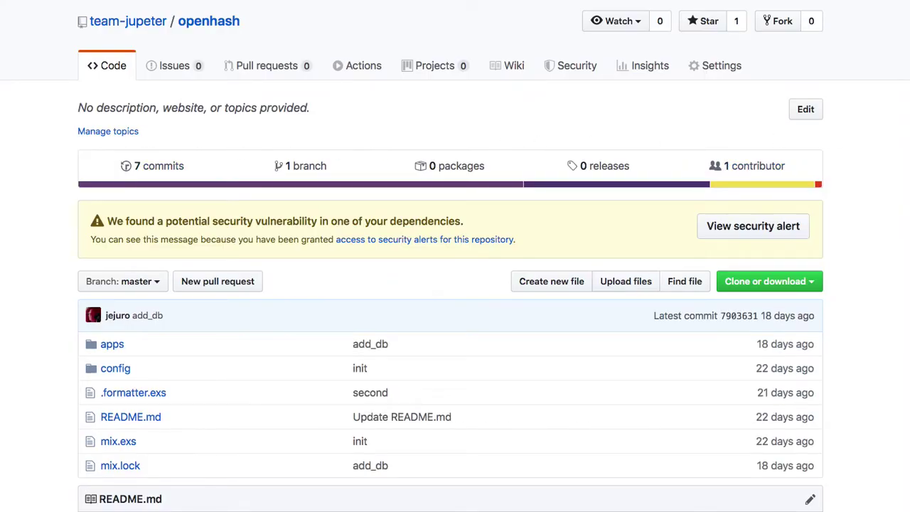
{"action": "scroll", "coordinate": [456, 284], "scroll_direction": "down", "scroll_amount": 10}
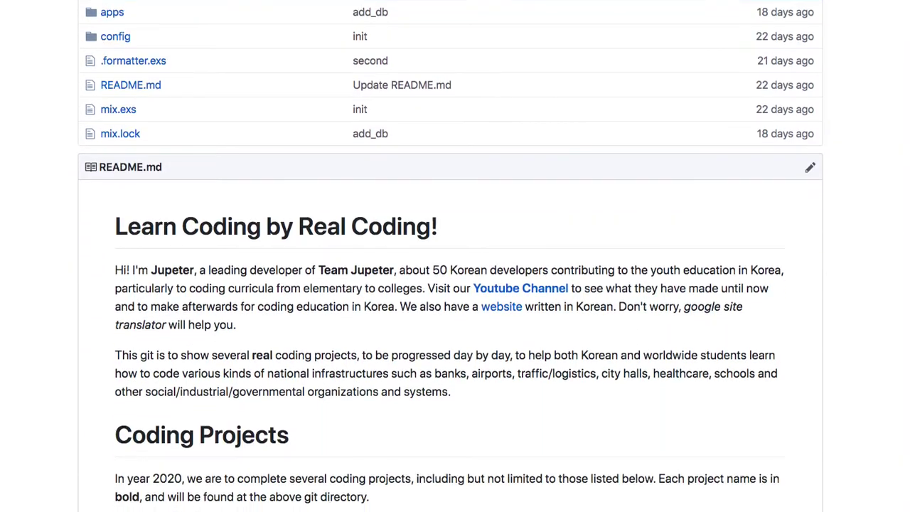
{"action": "scroll", "coordinate": [455, 256], "scroll_direction": "down", "scroll_amount": 8}
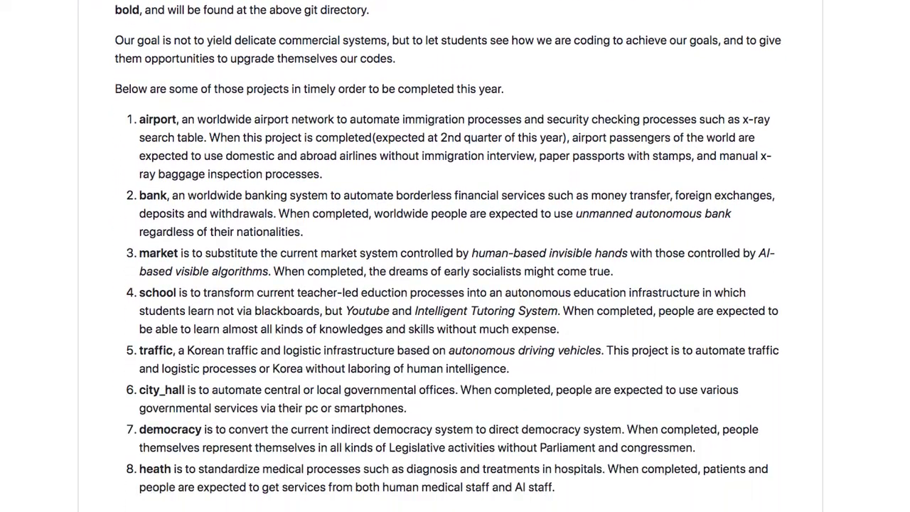
{"action": "scroll", "coordinate": [450, 256], "scroll_direction": "down", "scroll_amount": 4}
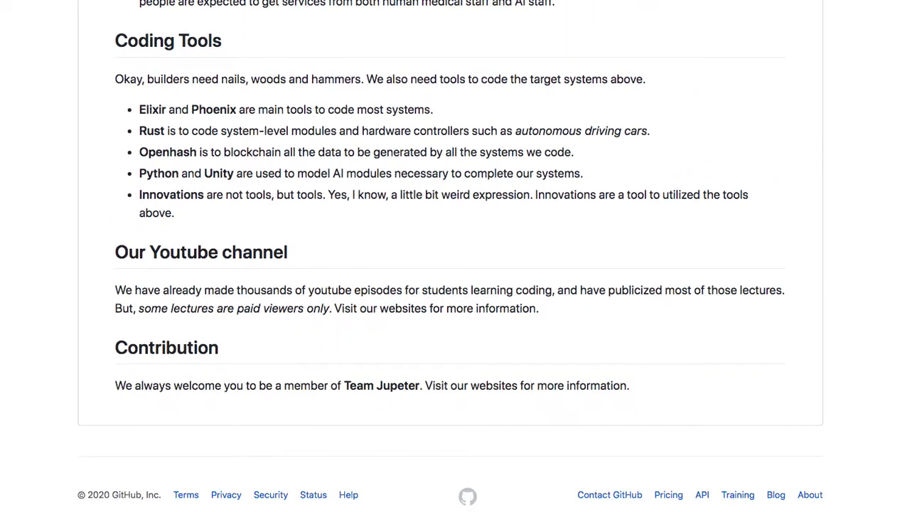
{"action": "scroll", "coordinate": [902, 204], "scroll_direction": "up", "scroll_amount": 15}
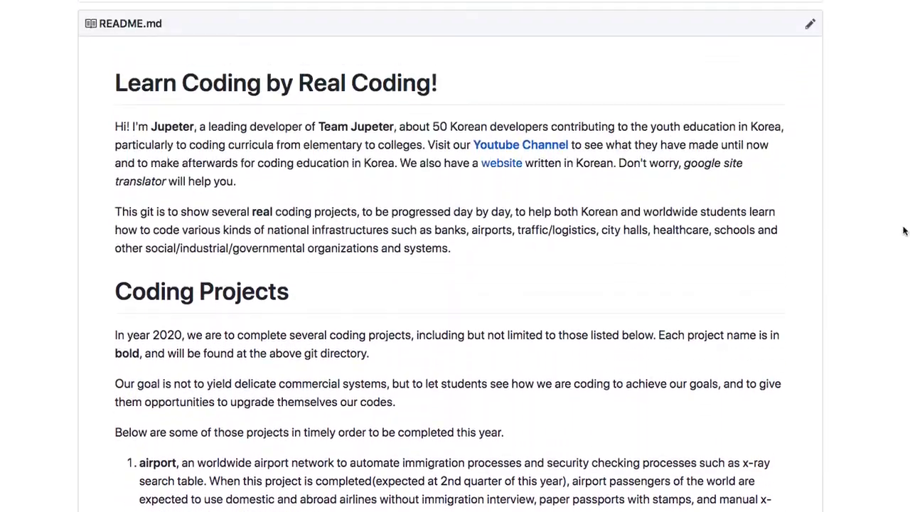
{"action": "scroll", "coordinate": [902, 204], "scroll_direction": "up", "scroll_amount": 3}
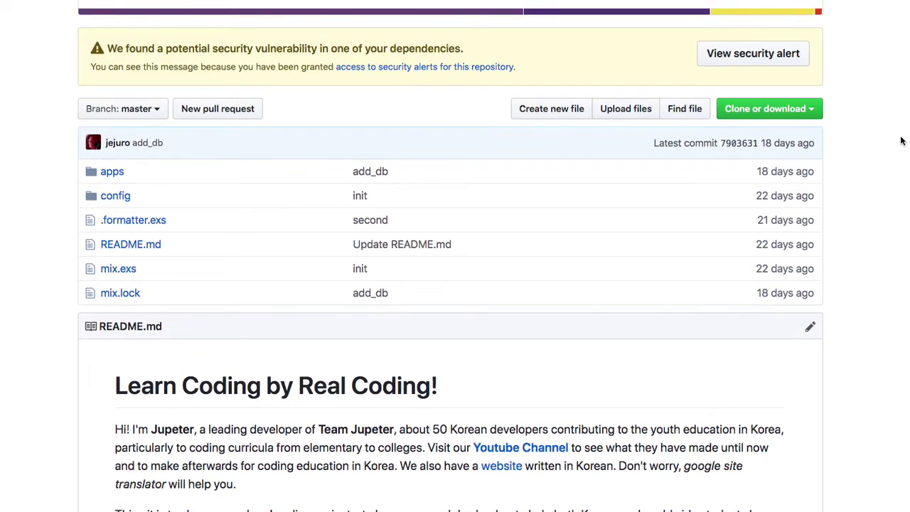
{"action": "scroll", "coordinate": [902, 142], "scroll_direction": "up", "scroll_amount": 2}
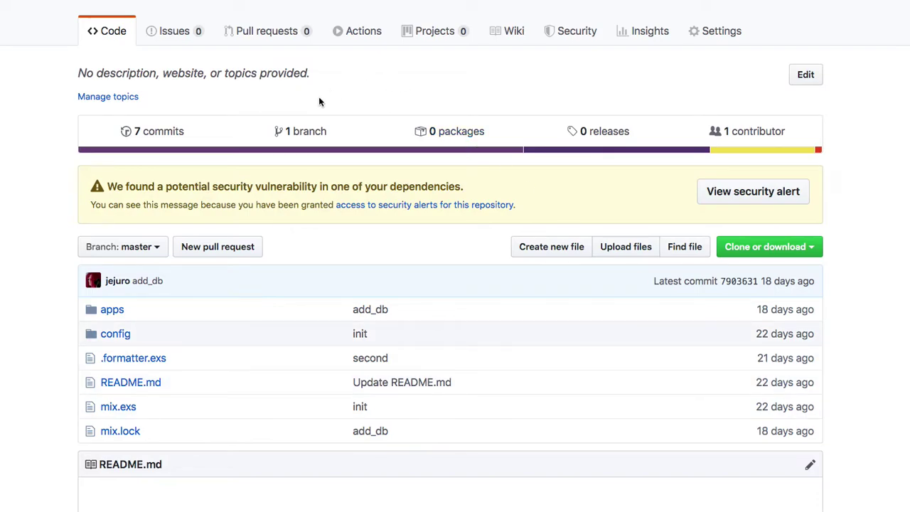
{"action": "mouse_move", "coordinate": [742, 138]}
{"action": "mouse_move", "coordinate": [697, 134]}
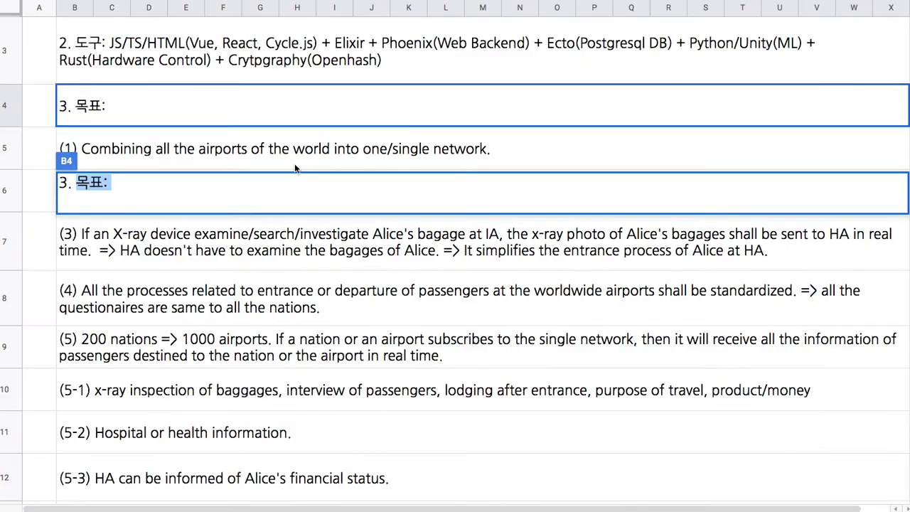
Switch back to the project participation spreadsheet and review the airport network goals, leaving the 목표 cell unedited
{"action": "left_click", "coordinate": [256, 242]}
{"action": "left_click_drag", "start_coordinate": [256, 245], "coordinate": [337, 427]}
{"action": "left_click", "coordinate": [654, 221]}
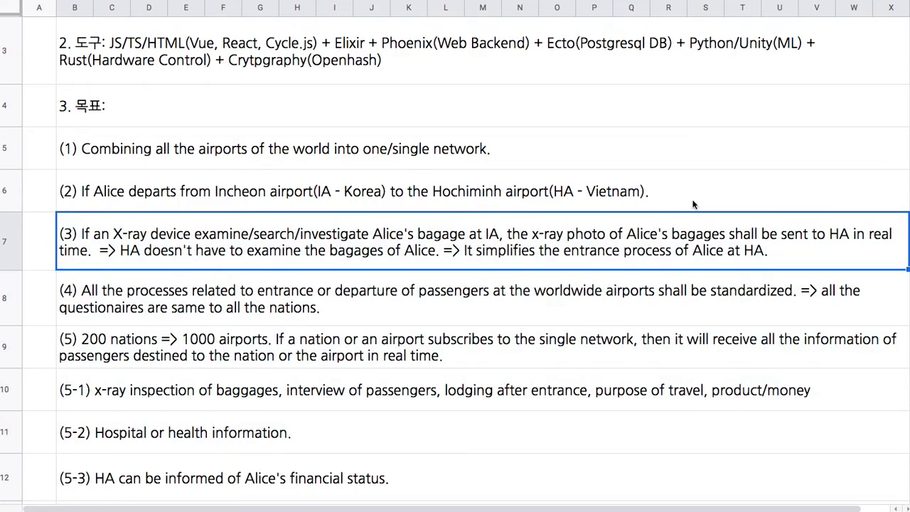
{"action": "scroll", "coordinate": [830, 114], "scroll_direction": "down", "scroll_amount": 3}
{"action": "scroll", "coordinate": [466, 126], "scroll_direction": "down", "scroll_amount": 10}
{"action": "scroll", "coordinate": [467, 126], "scroll_direction": "up", "scroll_amount": 6}
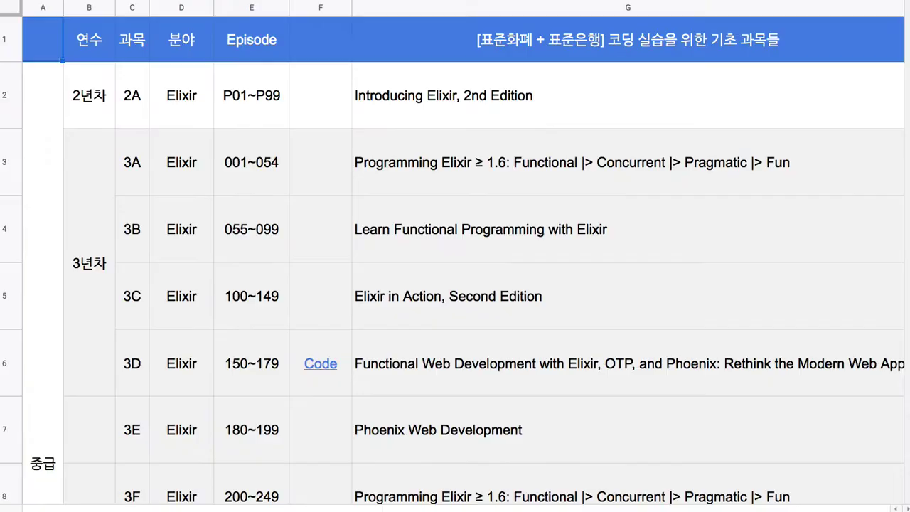
Switch to the course list sheet and examine the Elixir courses from 2A through 3F and the Phoenix basics course 4A
{"action": "left_click", "coordinate": [478, 105]}
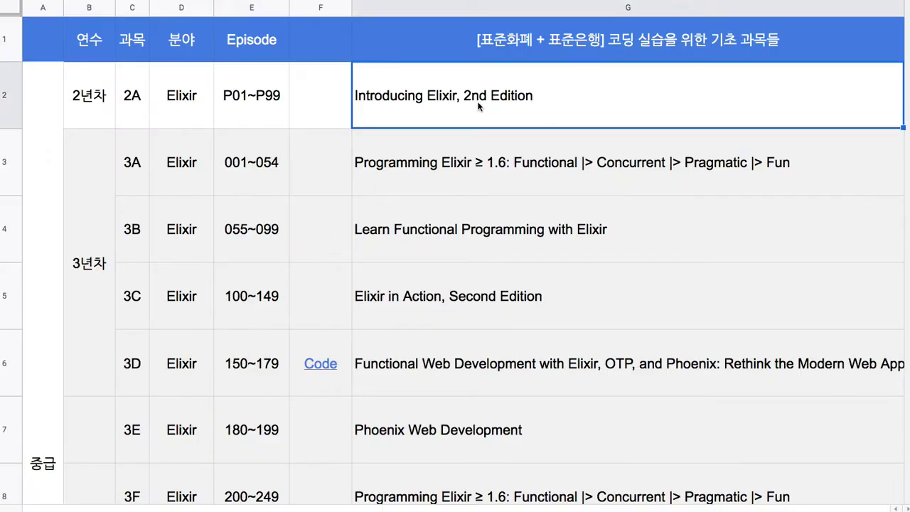
{"action": "left_click_drag", "start_coordinate": [132, 100], "coordinate": [486, 304]}
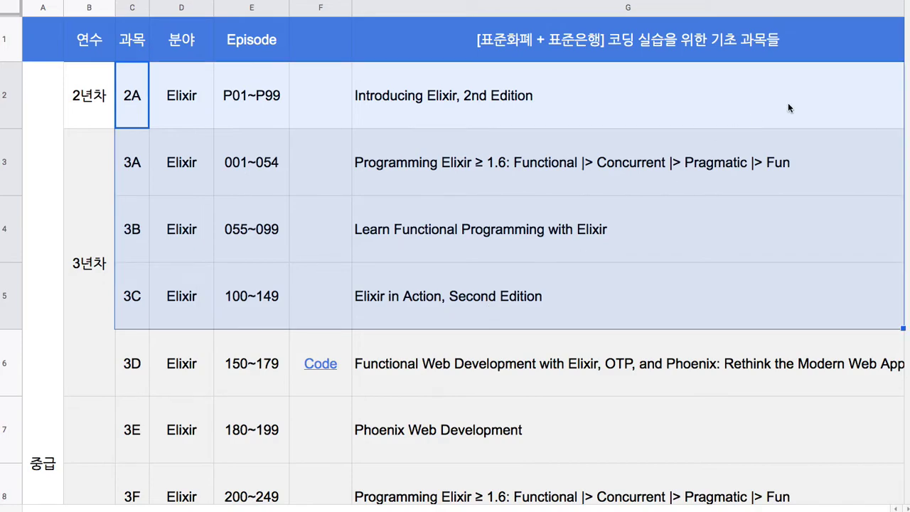
{"action": "scroll", "coordinate": [455, 285], "scroll_direction": "down", "scroll_amount": 1}
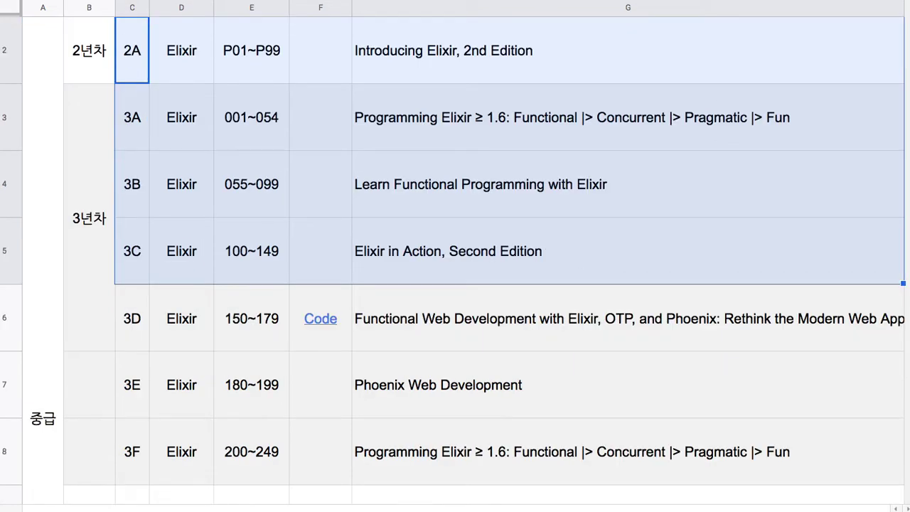
{"action": "scroll", "coordinate": [456, 284], "scroll_direction": "down", "scroll_amount": 1}
{"action": "left_click_drag", "start_coordinate": [181, 339], "coordinate": [446, 320]}
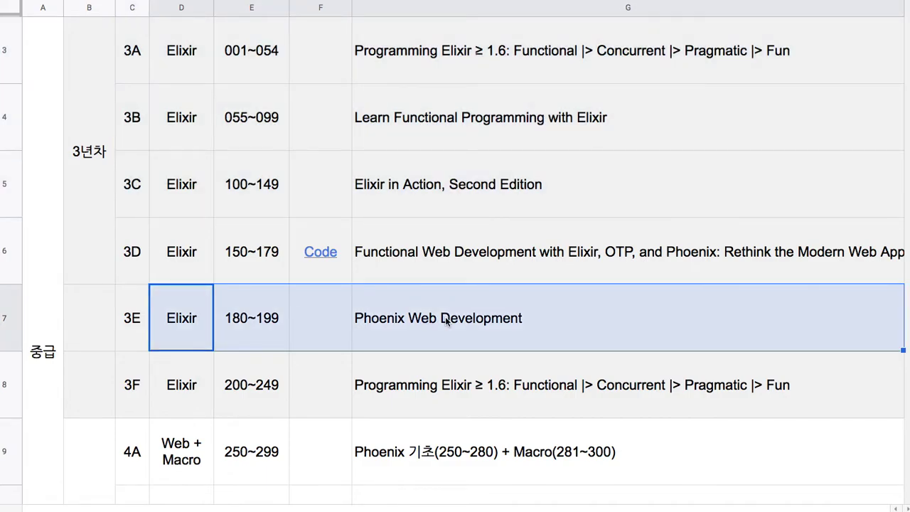
{"action": "left_click_drag", "start_coordinate": [270, 458], "coordinate": [337, 455]}
{"action": "left_click", "coordinate": [409, 457]}
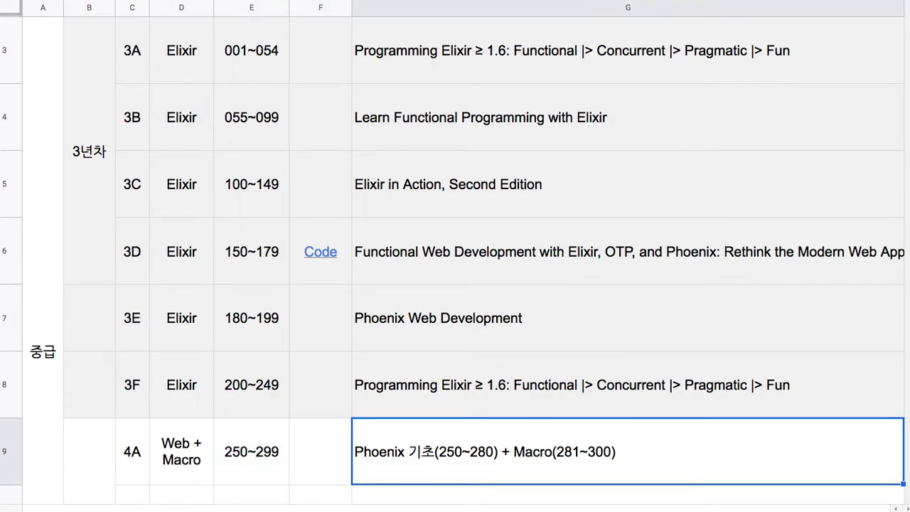
Examine the fourth-year web courses 4A to 4E, comparing their episode ranges and titles with the neighbouring courses 3F and 5A
{"action": "scroll", "coordinate": [456, 256], "scroll_direction": "down", "scroll_amount": 4}
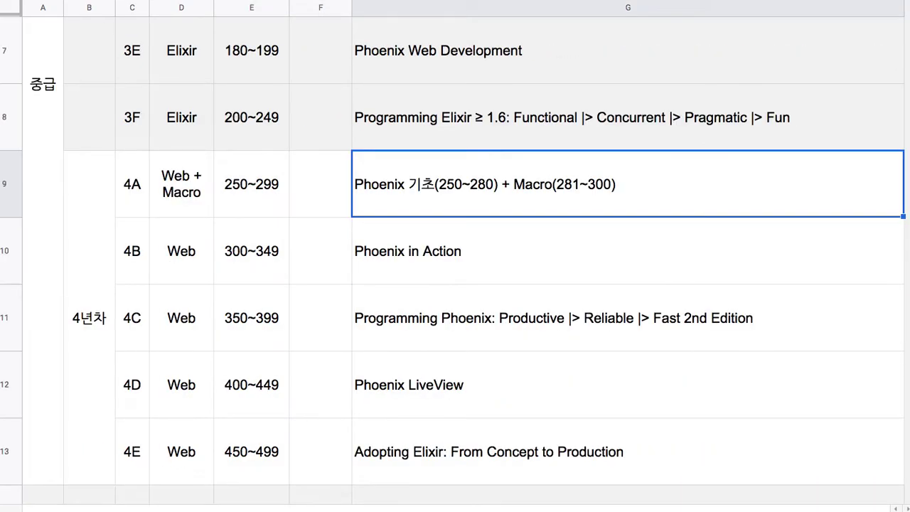
{"action": "scroll", "coordinate": [455, 256], "scroll_direction": "down", "scroll_amount": 1}
{"action": "left_click_drag", "start_coordinate": [456, 203], "coordinate": [497, 428]}
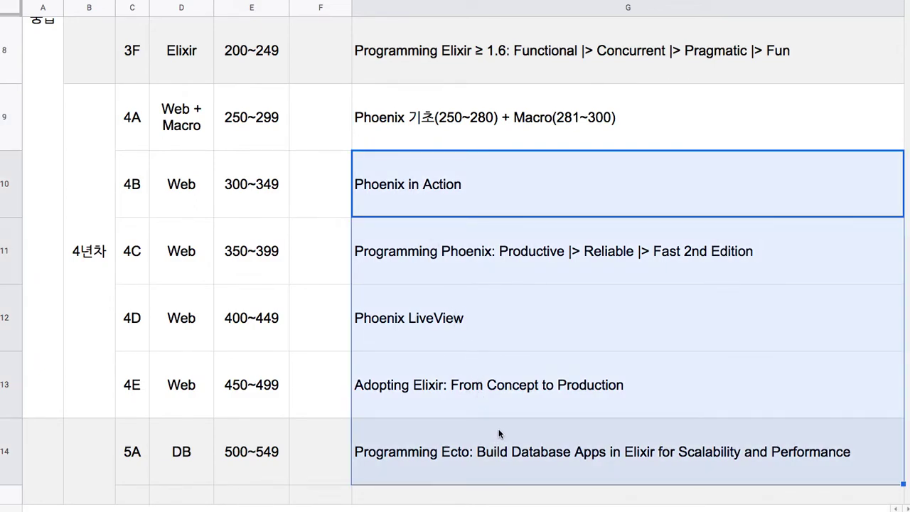
{"action": "left_click", "coordinate": [277, 457]}
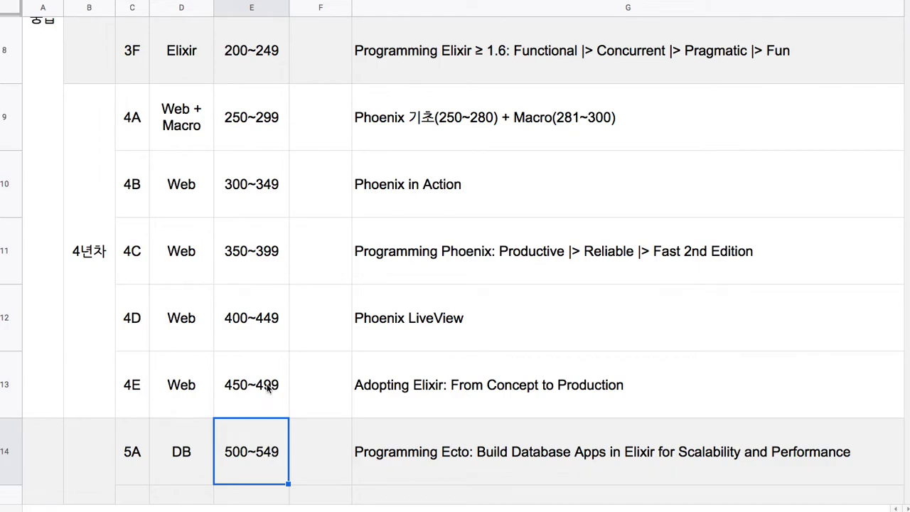
{"action": "left_click_drag", "start_coordinate": [268, 387], "coordinate": [404, 387]}
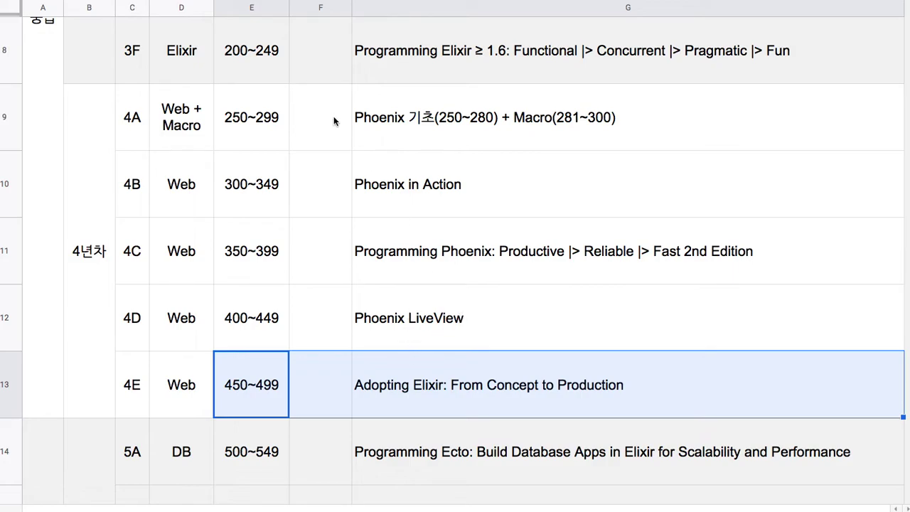
{"action": "left_click", "coordinate": [265, 70]}
{"action": "left_click", "coordinate": [431, 73], "text": "shift"}
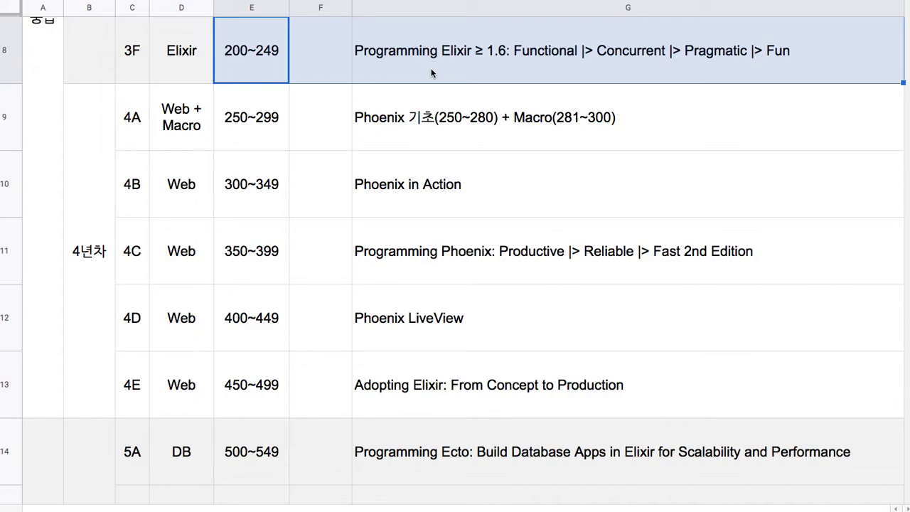
{"action": "left_click_drag", "start_coordinate": [134, 138], "coordinate": [506, 385]}
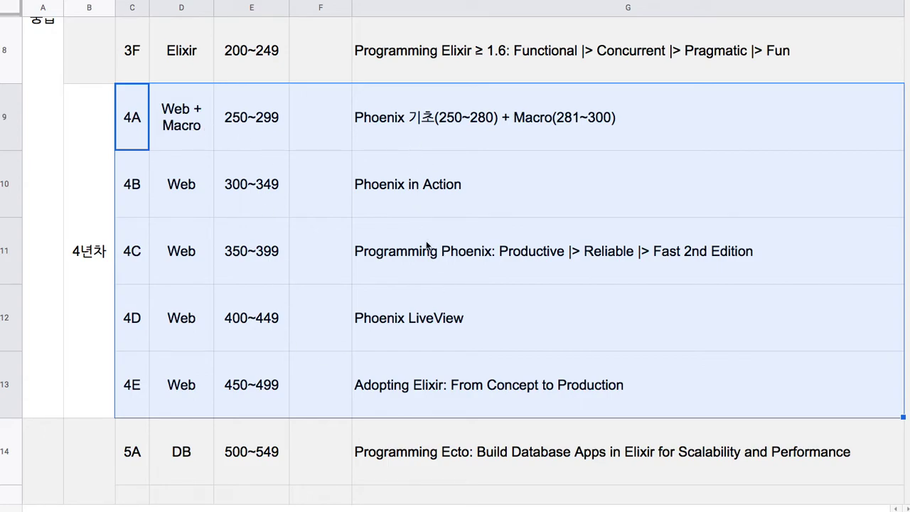
{"action": "left_click", "coordinate": [387, 367]}
{"action": "left_click_drag", "start_coordinate": [251, 117], "coordinate": [427, 117]}
{"action": "left_click_drag", "start_coordinate": [251, 184], "coordinate": [450, 382]}
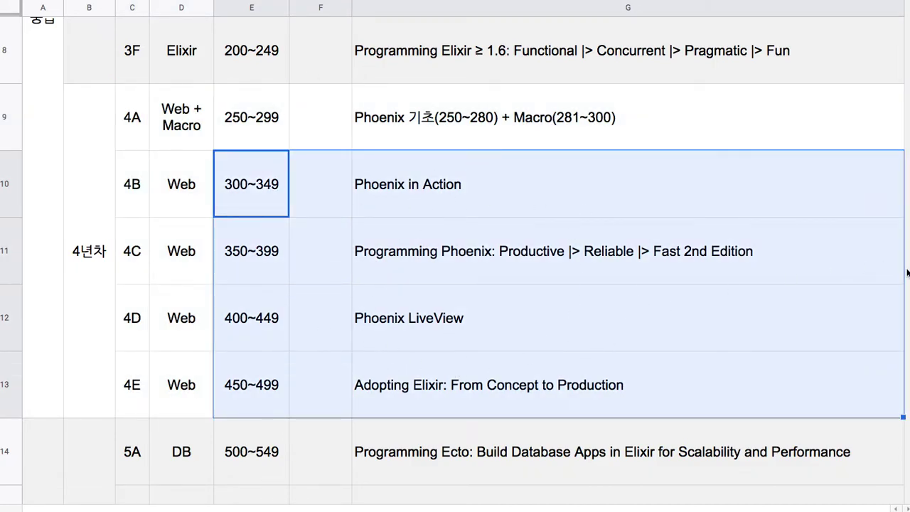
Examine the university-level courses 5A to 5F, highlighting their episode ranges and titles, including the Mnesia database course
{"action": "scroll", "coordinate": [484, 256], "scroll_direction": "down", "scroll_amount": 3}
{"action": "scroll", "coordinate": [456, 256], "scroll_direction": "down", "scroll_amount": 2}
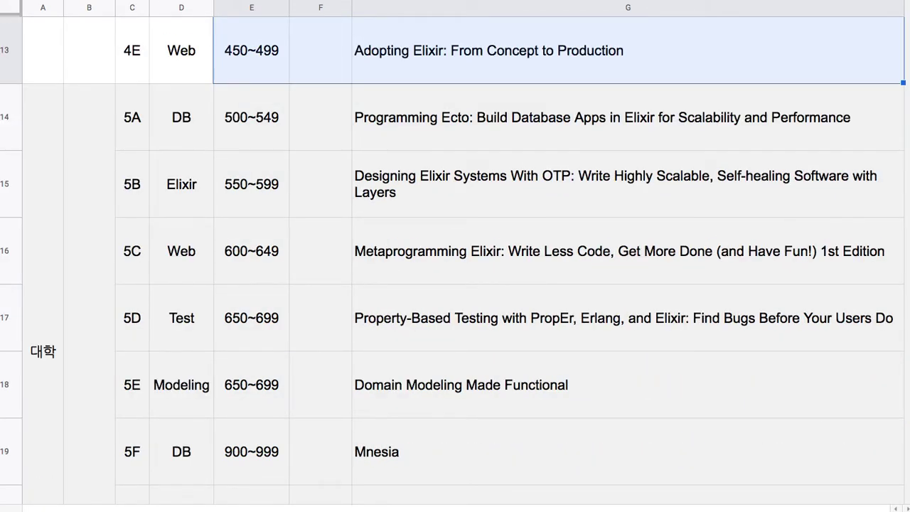
{"action": "left_click_drag", "start_coordinate": [232, 130], "coordinate": [459, 443]}
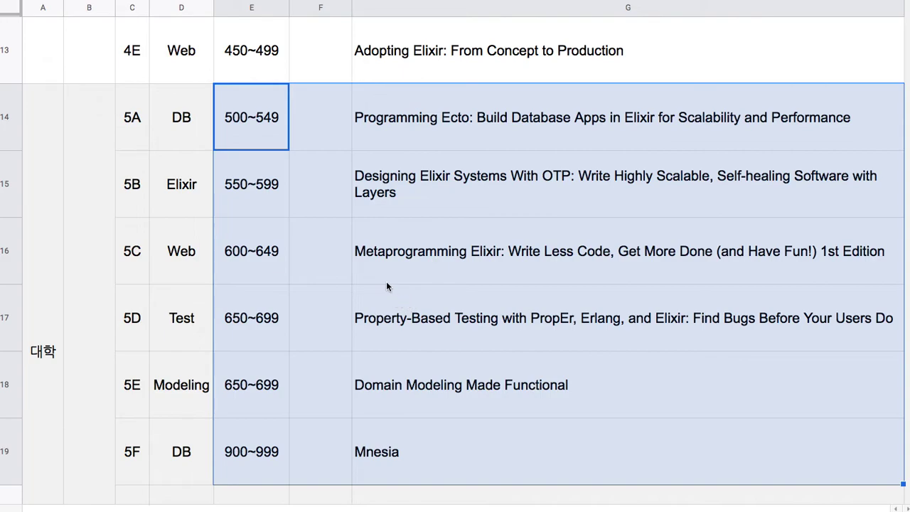
{"action": "left_click", "coordinate": [250, 467]}
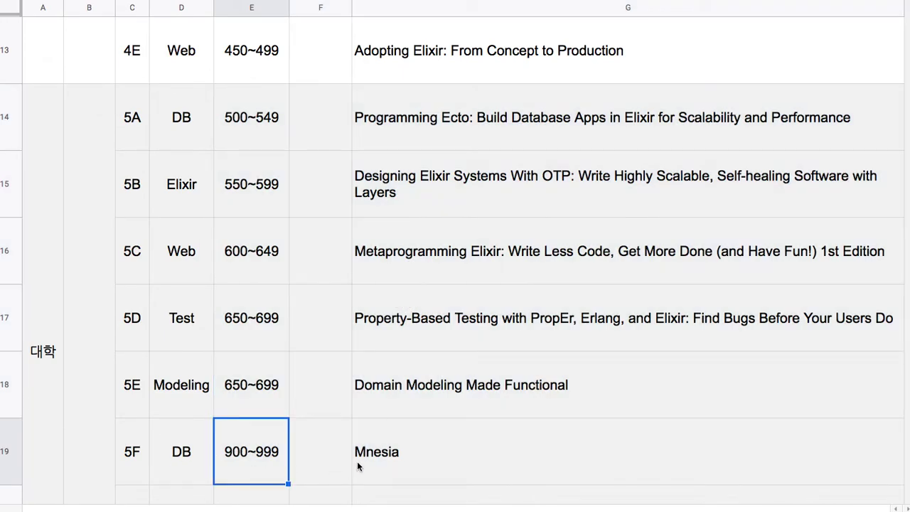
{"action": "mouse_move", "coordinate": [353, 468]}
{"action": "left_mouse_down"}
{"action": "mouse_move", "coordinate": [96, 132]}
{"action": "mouse_move", "coordinate": [71, 128]}
{"action": "left_mouse_up"}
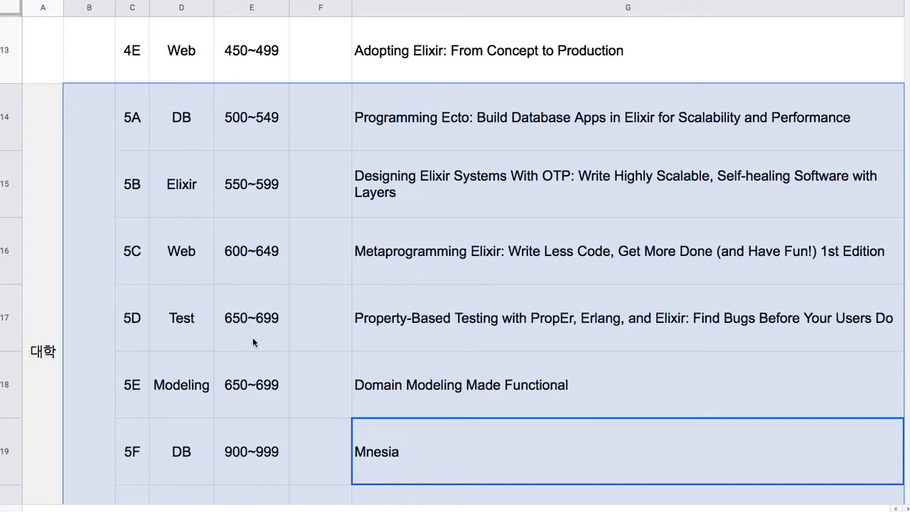
{"action": "left_click", "coordinate": [126, 453], "text": "shift"}
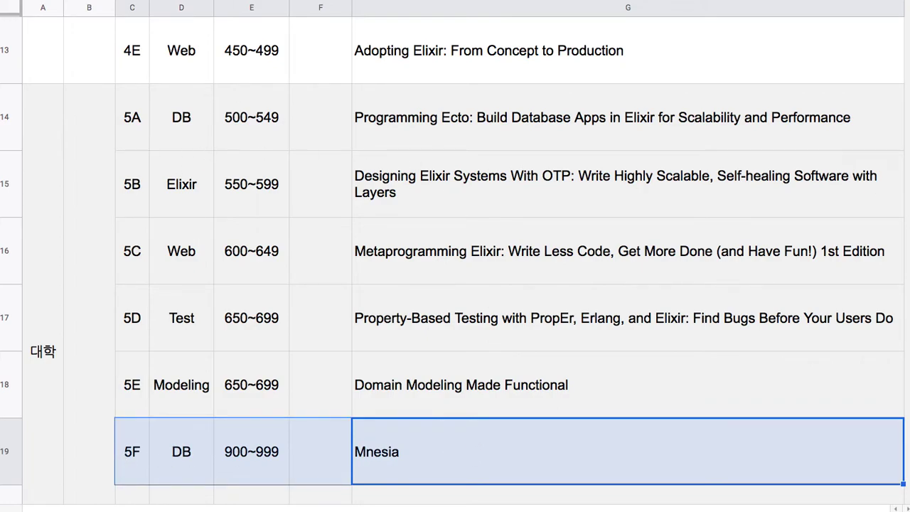
{"action": "scroll", "coordinate": [896, 175], "scroll_direction": "up", "scroll_amount": 12}
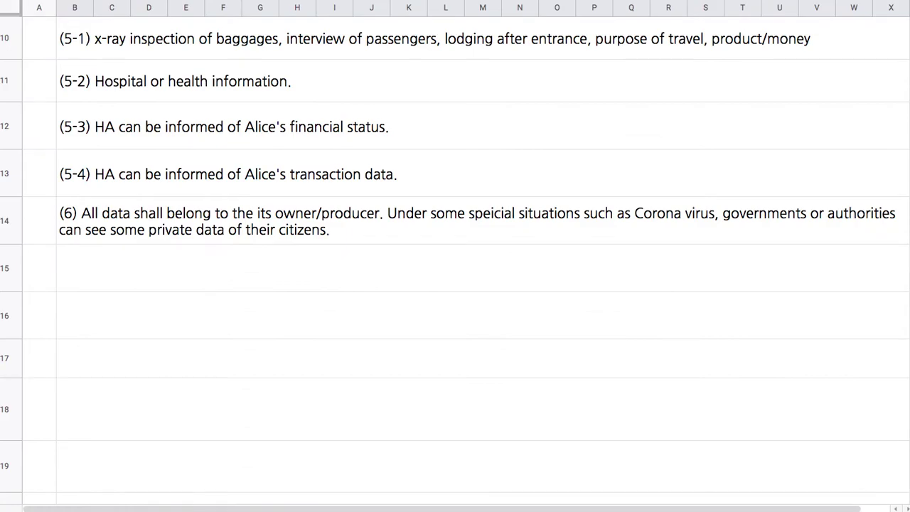
Enter "(7) Korean developers are expected to complete 50% of the code." in the empty row 15 below goal (6)
{"action": "left_click", "coordinate": [566, 277]}
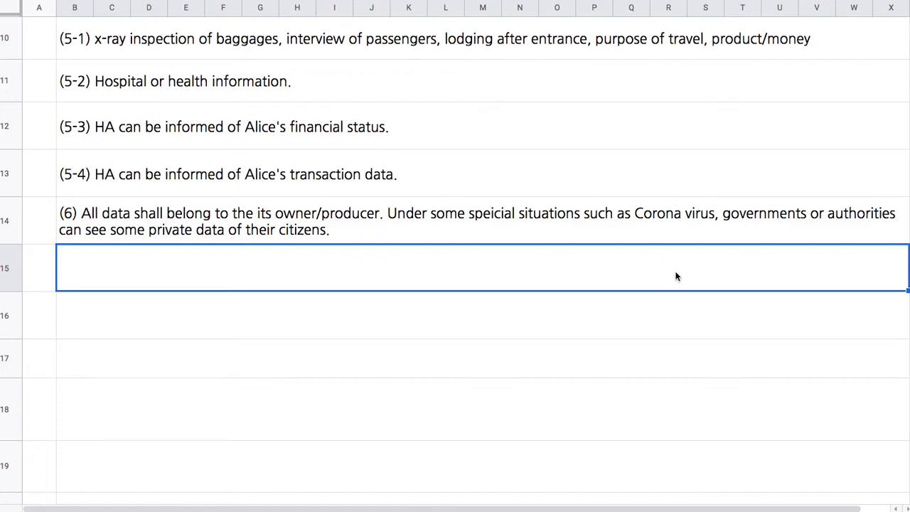
{"action": "type", "text": "(7"}
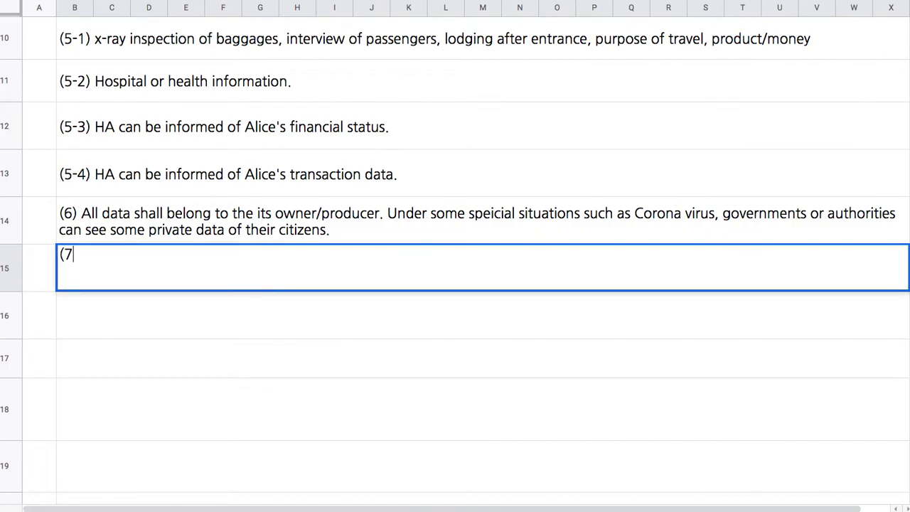
{"action": "type", "text": ") Korean devel"}
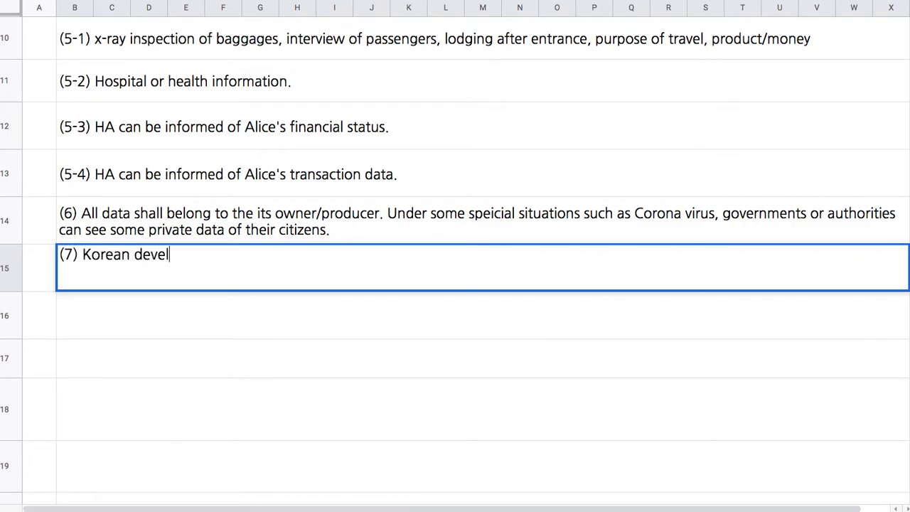
{"action": "type", "text": "opers are exp"}
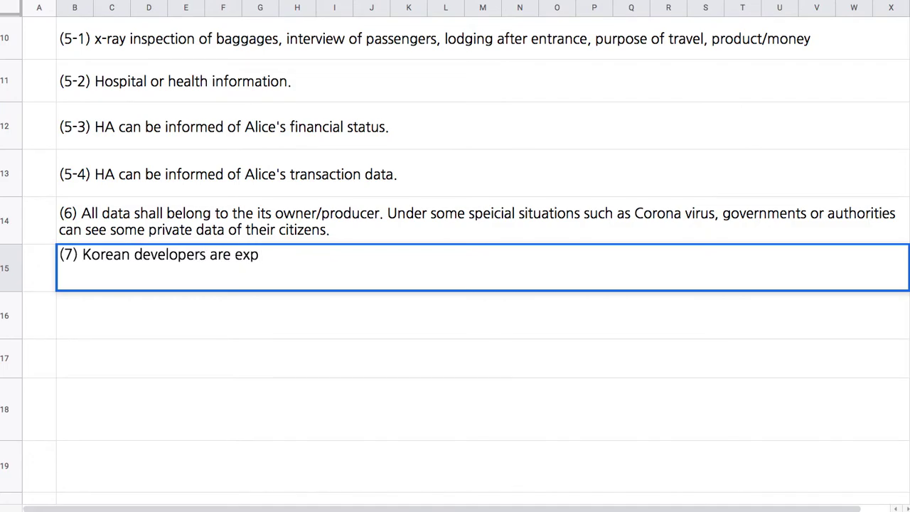
{"action": "type", "text": "ected to co"}
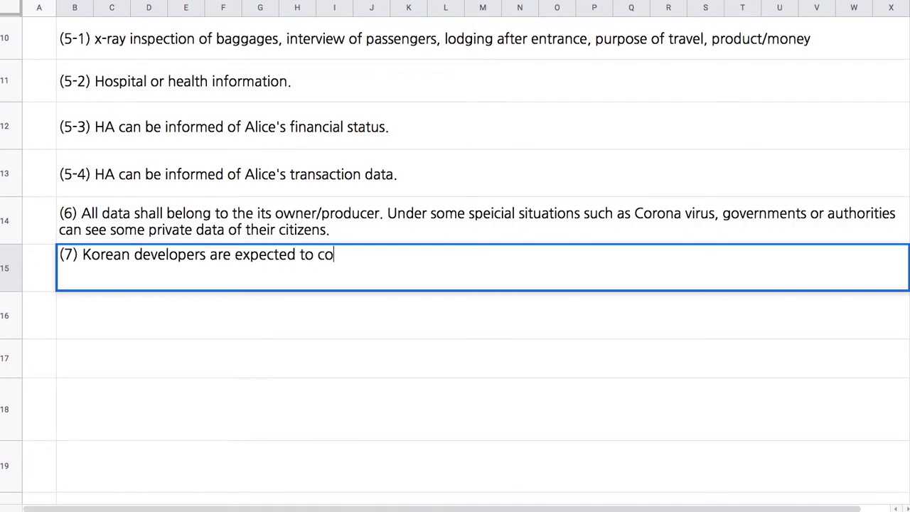
{"action": "type", "text": "mplete 50% of the "}
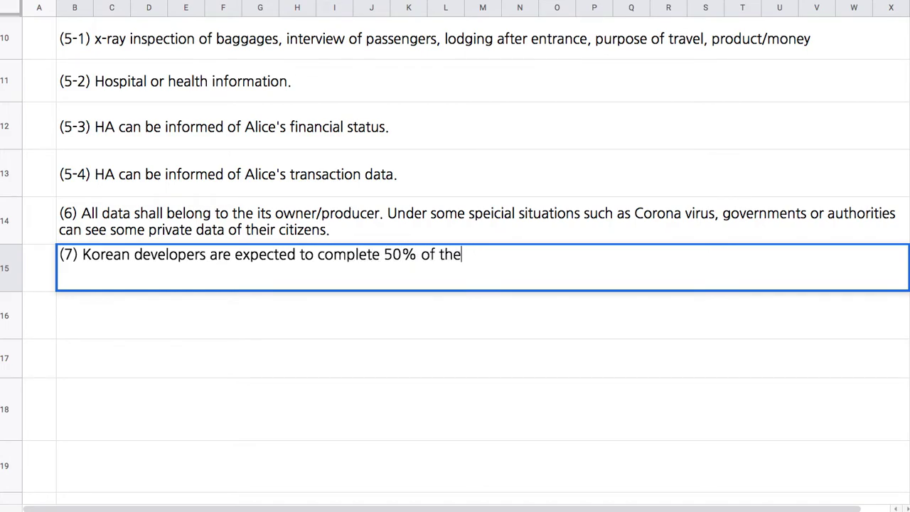
{"action": "type", "text": "code."}
{"action": "left_click_drag", "start_coordinate": [359, 255], "coordinate": [463, 257]}
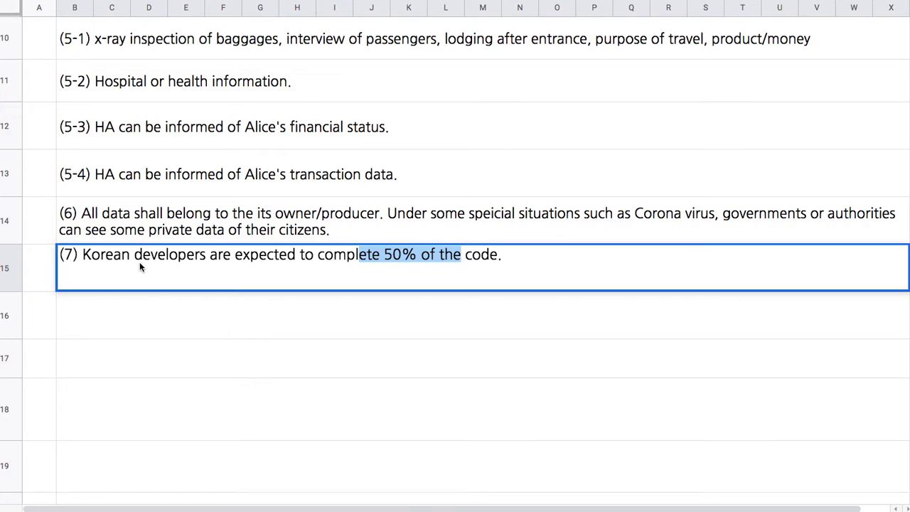
Insert "(5~10)" directly after "developers" in goal (7) and highlight the head count and the 50% share
{"action": "left_click_drag", "start_coordinate": [83, 254], "coordinate": [207, 255]}
{"action": "left_click", "coordinate": [207, 256]}
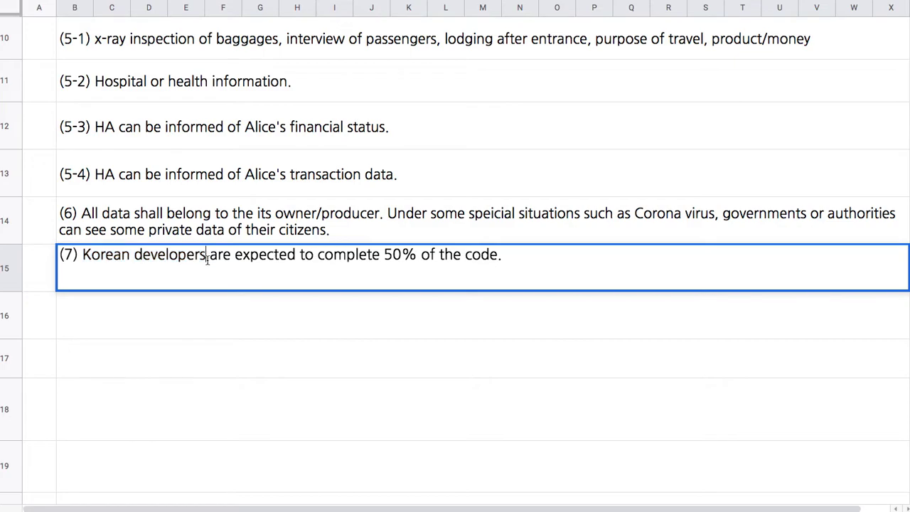
{"action": "type", "text": "(5~10)"}
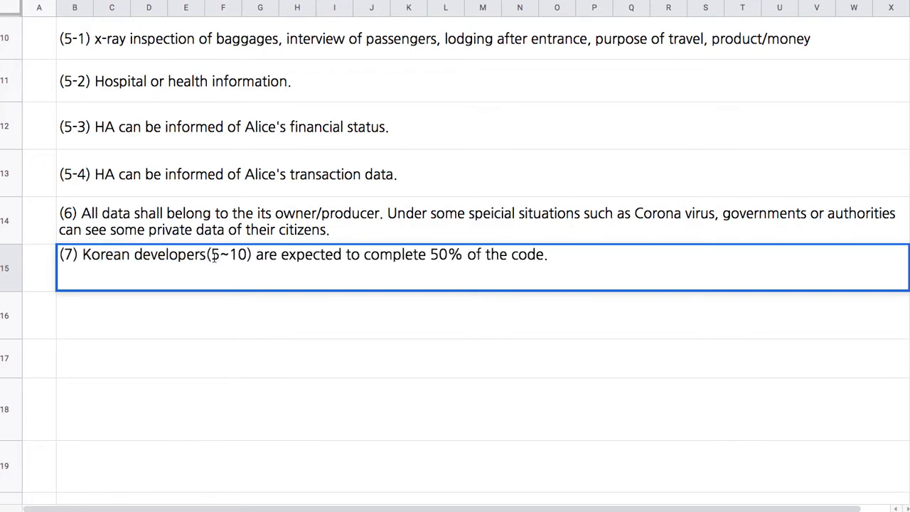
{"action": "left_click_drag", "start_coordinate": [200, 256], "coordinate": [250, 258]}
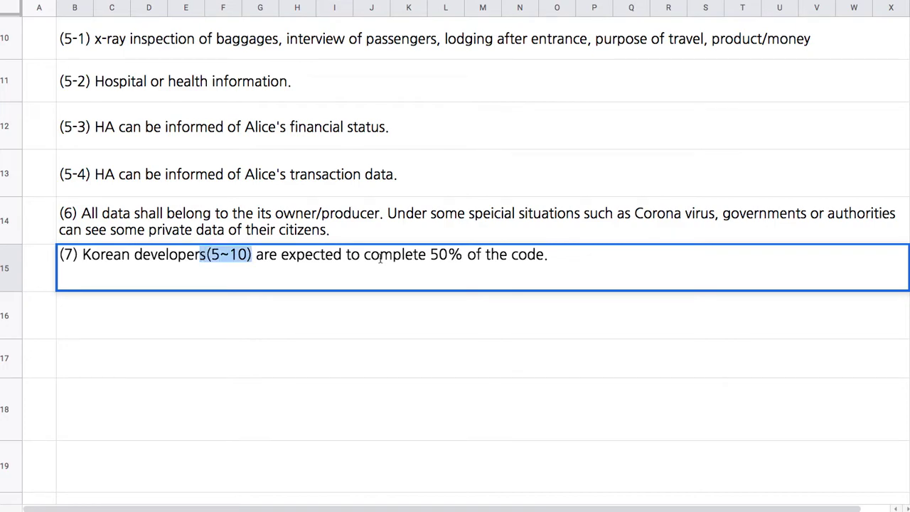
{"action": "left_click", "coordinate": [422, 255]}
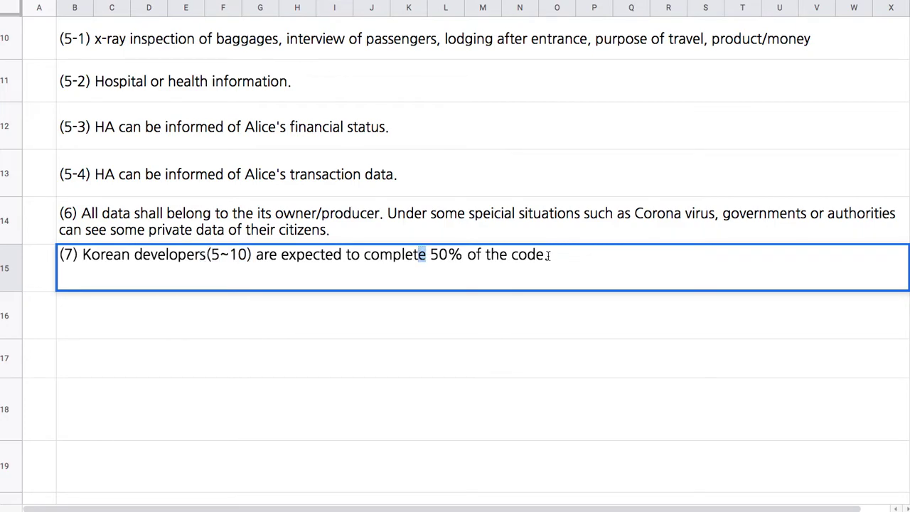
{"action": "left_click", "coordinate": [463, 255]}
{"action": "double_click", "coordinate": [431, 255]}
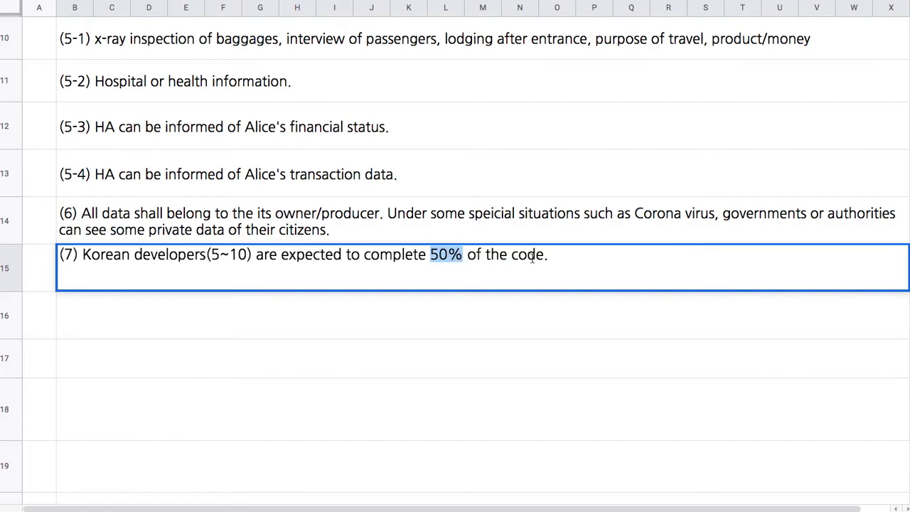
Append "=> the remnant of the code(50%)" to the end of goal (7)
{"action": "left_click", "coordinate": [554, 256]}
{"action": "type", "text": "=> "}
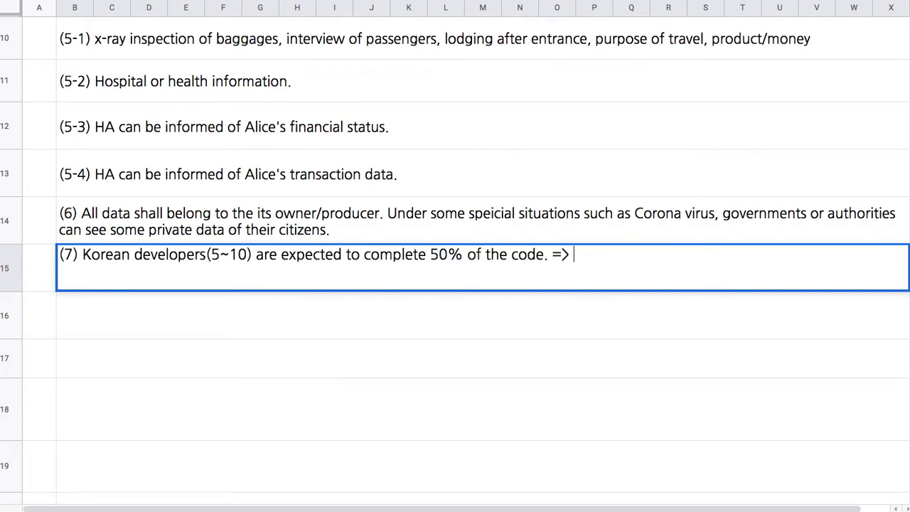
{"action": "type", "text": "the remnan"}
{"action": "key", "text": "BackSpace"}
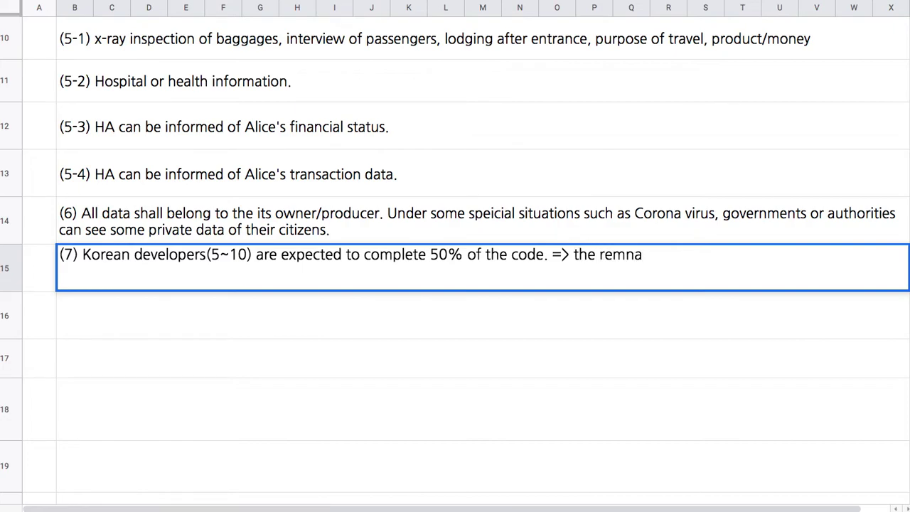
{"action": "type", "text": "nt of the code(50%)"}
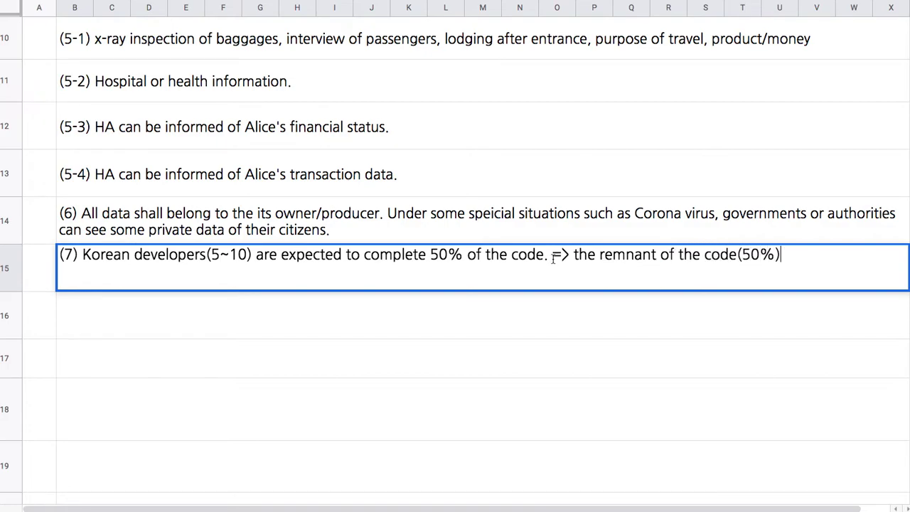
{"action": "left_click_drag", "start_coordinate": [535, 254], "coordinate": [116, 254]}
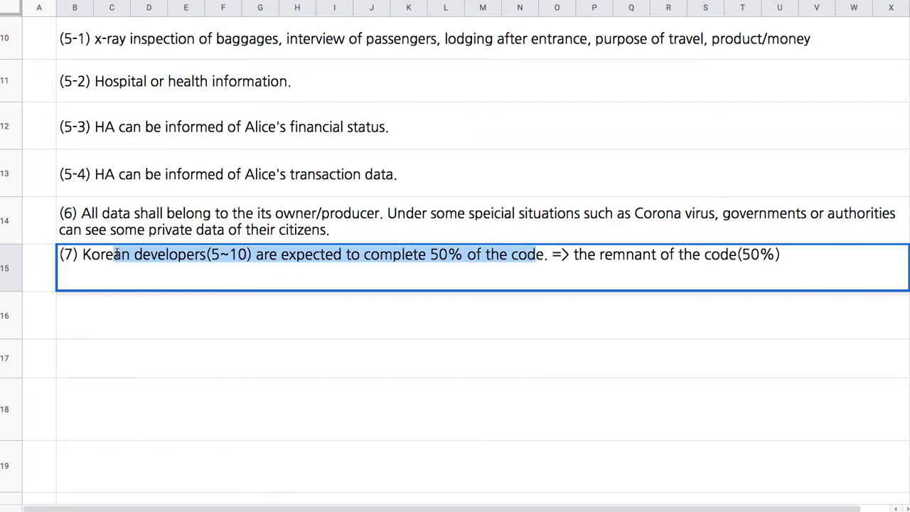
Complete goal (7) with "will be completed with oversea developers.", highlight its two clauses and leave the cell
{"action": "left_click", "coordinate": [796, 257]}
{"action": "type", "text": "wo"}
{"action": "key", "text": "BackSpace"}
{"action": "type", "text": "ill be complted"}
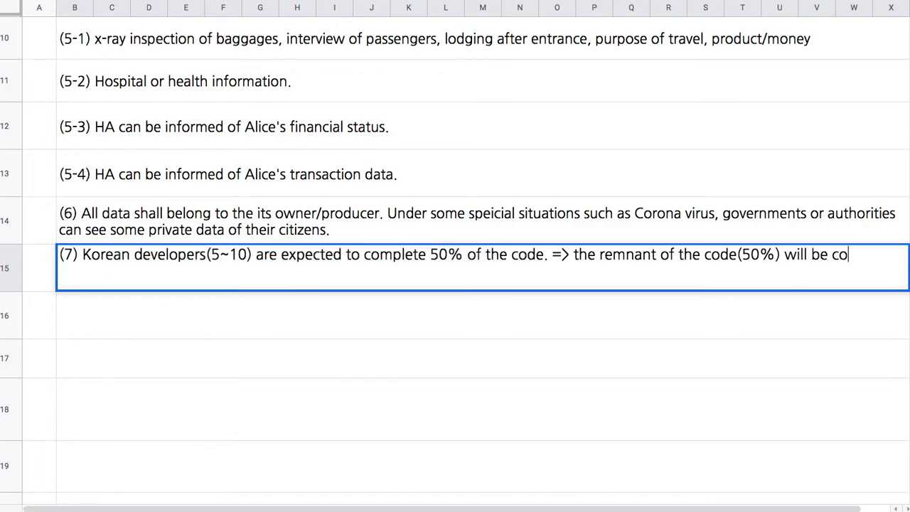
{"action": "key", "text": "BackSpace"}
{"action": "key", "text": "BackSpace"}
{"action": "key", "text": "BackSpace"}
{"action": "type", "text": "eted with"}
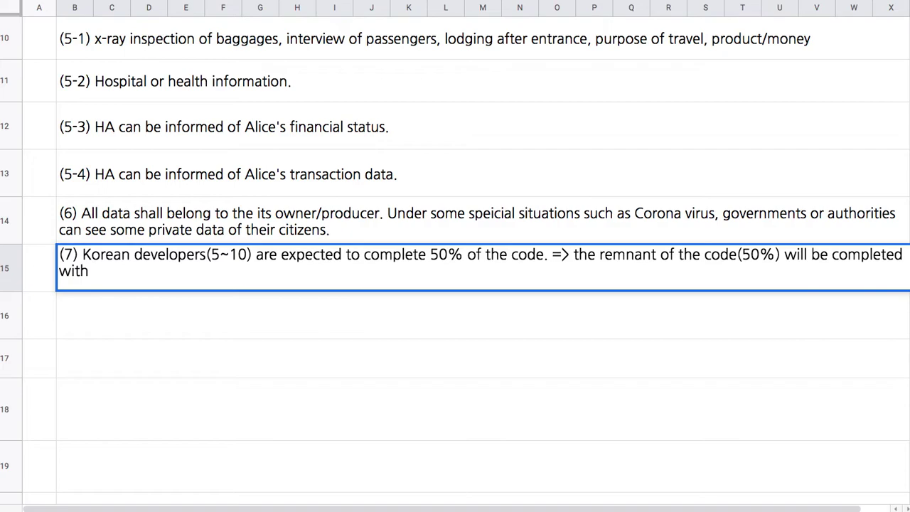
{"action": "type", "text": "oversea developers."}
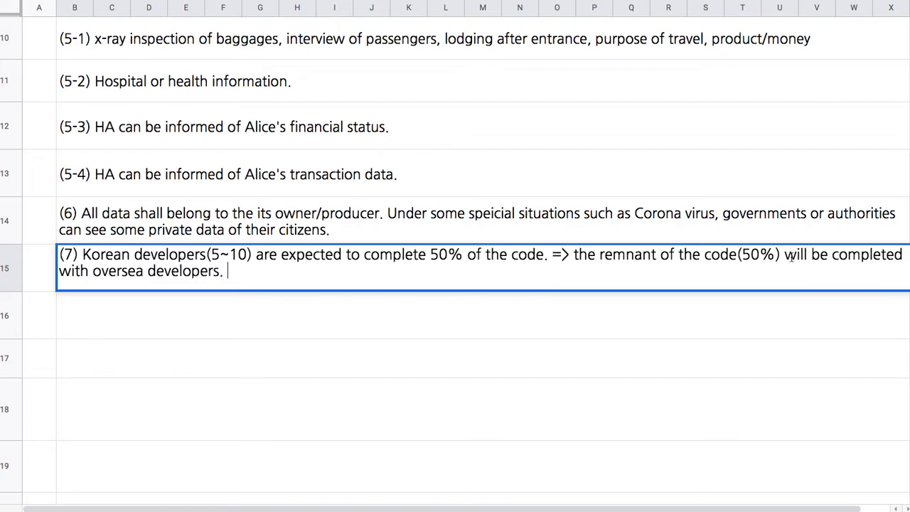
{"action": "left_click", "coordinate": [574, 257]}
{"action": "left_click_drag", "start_coordinate": [574, 256], "coordinate": [583, 274]}
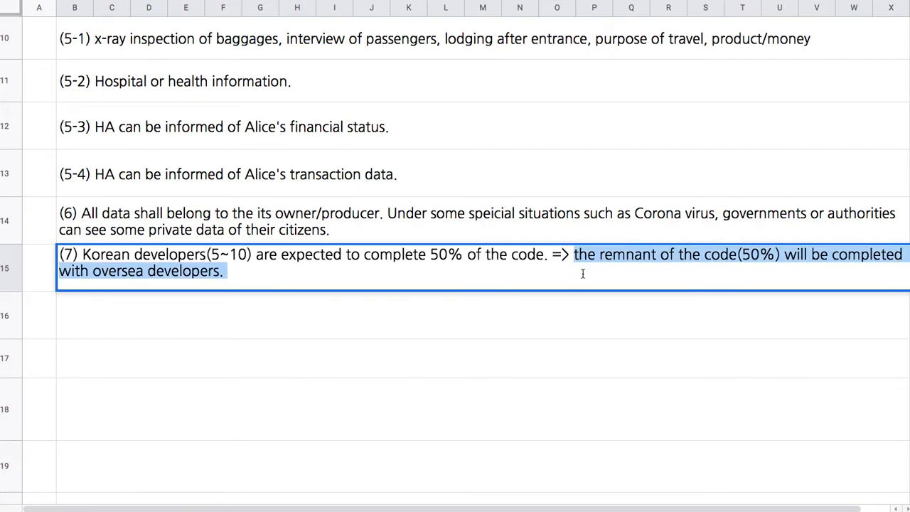
{"action": "left_click_drag", "start_coordinate": [544, 256], "coordinate": [285, 68]}
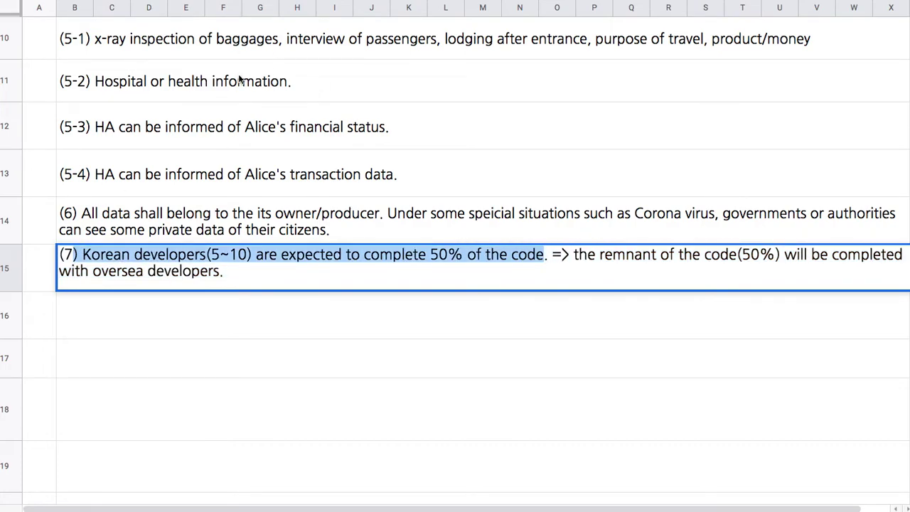
{"action": "left_click", "coordinate": [723, 83]}
Review the tools line in row 3, highlighting "Elixir + Phoenix(Web Backend) + Ecto(Postgresql DB)" without editing it
{"action": "scroll", "coordinate": [845, 61], "scroll_direction": "up", "scroll_amount": 4}
{"action": "scroll", "coordinate": [524, 95], "scroll_direction": "up", "scroll_amount": 3}
{"action": "scroll", "coordinate": [525, 94], "scroll_direction": "down", "scroll_amount": 3}
{"action": "scroll", "coordinate": [525, 95], "scroll_direction": "up", "scroll_amount": 3}
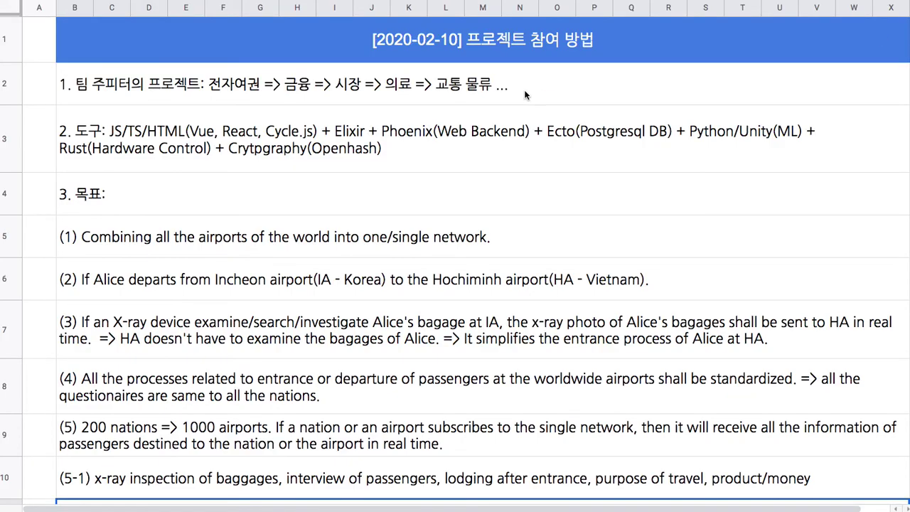
{"action": "double_click", "coordinate": [400, 153]}
{"action": "left_click_drag", "start_coordinate": [348, 115], "coordinate": [407, 119]}
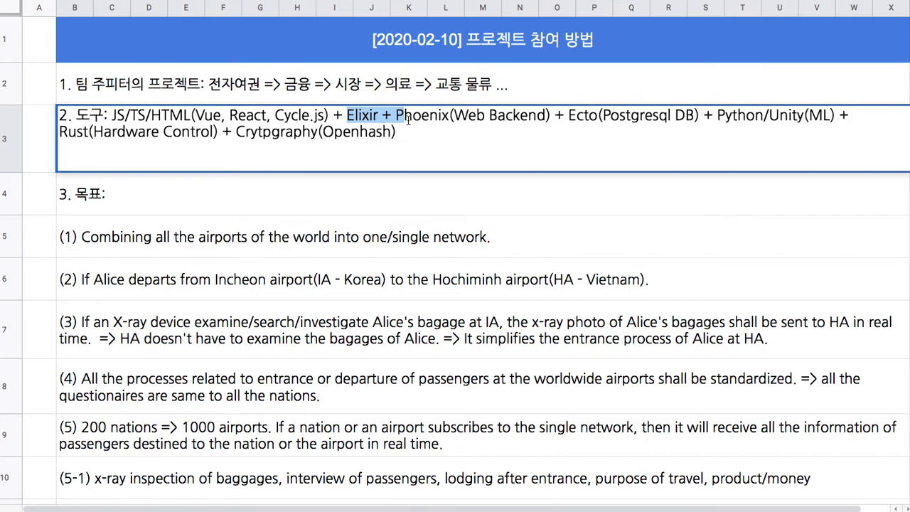
{"action": "left_click_drag", "start_coordinate": [408, 119], "coordinate": [691, 122]}
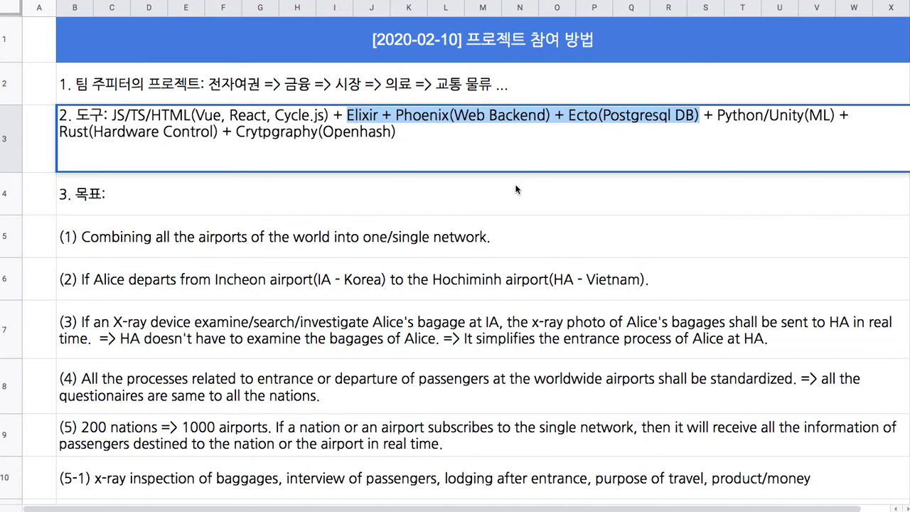
{"action": "left_click", "coordinate": [535, 220]}
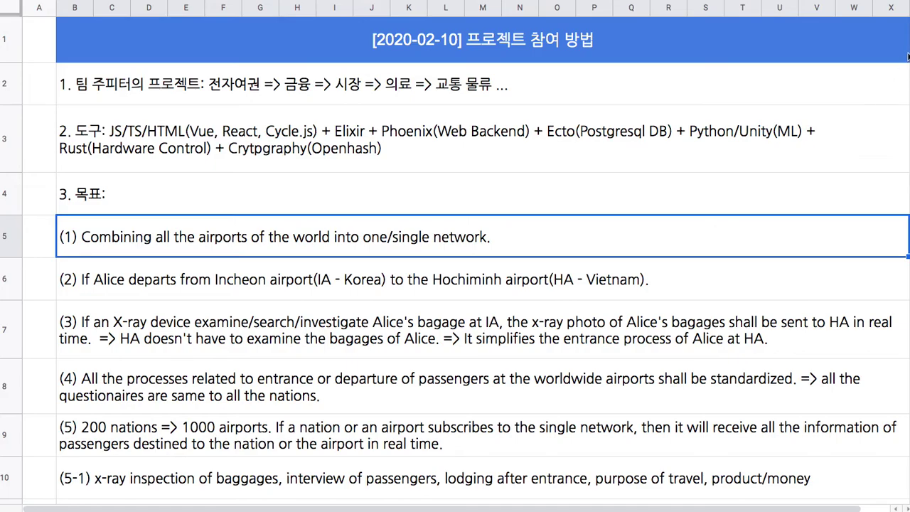
Examine goal (7) in row 15, highlighting the Korean developers' share, the remnant of the code and the oversea developers
{"action": "scroll", "coordinate": [455, 256], "scroll_direction": "down", "scroll_amount": 5}
{"action": "scroll", "coordinate": [455, 256], "scroll_direction": "up", "scroll_amount": 1}
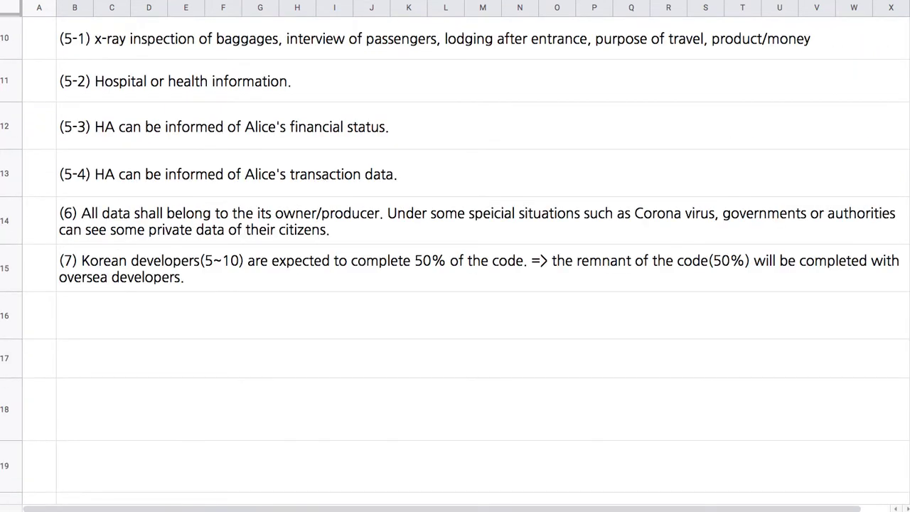
{"action": "left_click", "coordinate": [421, 261]}
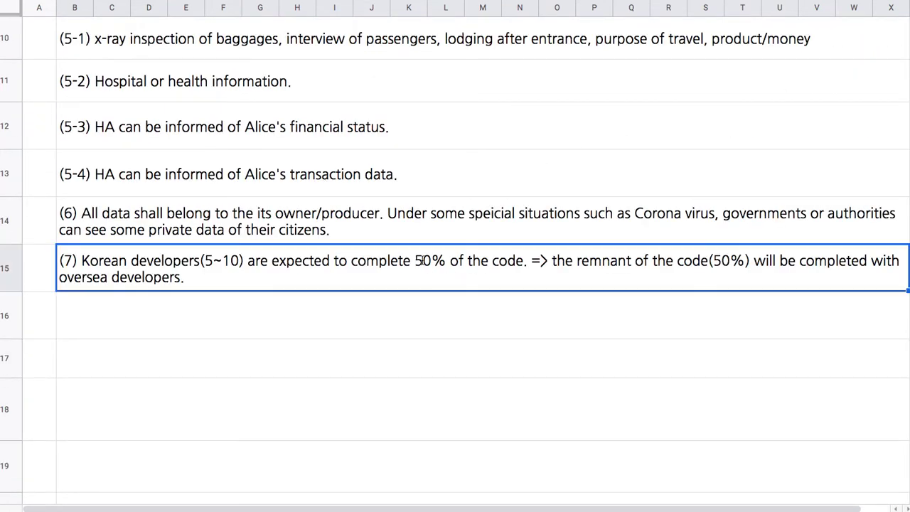
{"action": "double_click", "coordinate": [420, 260]}
{"action": "left_click_drag", "start_coordinate": [420, 261], "coordinate": [545, 255]}
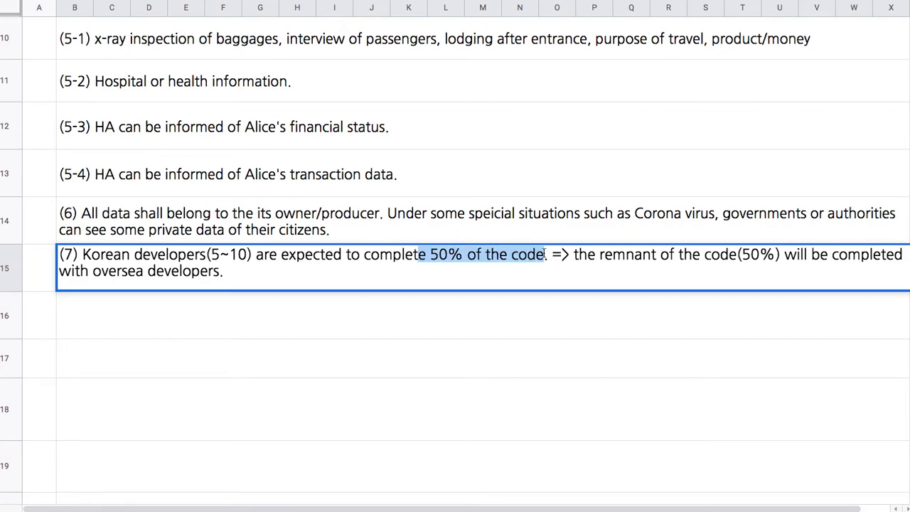
{"action": "left_click_drag", "start_coordinate": [84, 256], "coordinate": [532, 256]}
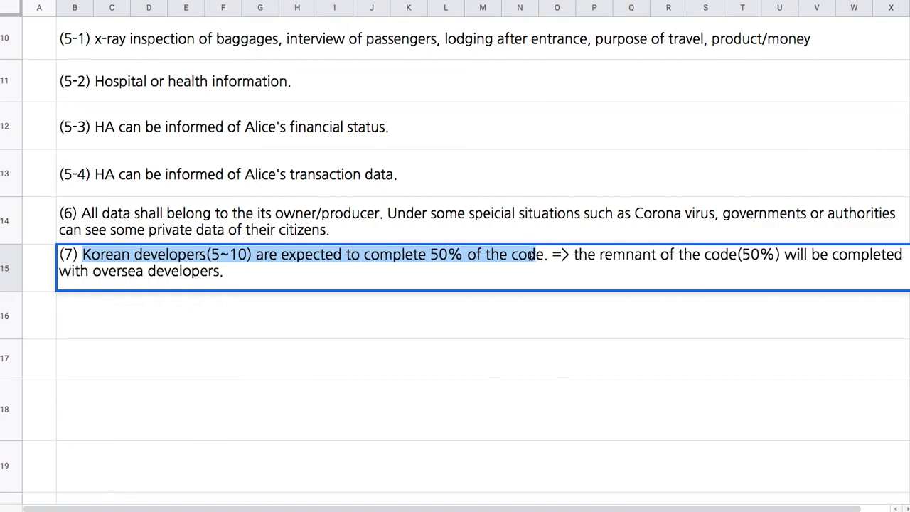
{"action": "left_click", "coordinate": [744, 254]}
{"action": "double_click", "coordinate": [746, 253]}
{"action": "left_click", "coordinate": [574, 254]}
{"action": "key", "text": "ctrl+shift+End"}
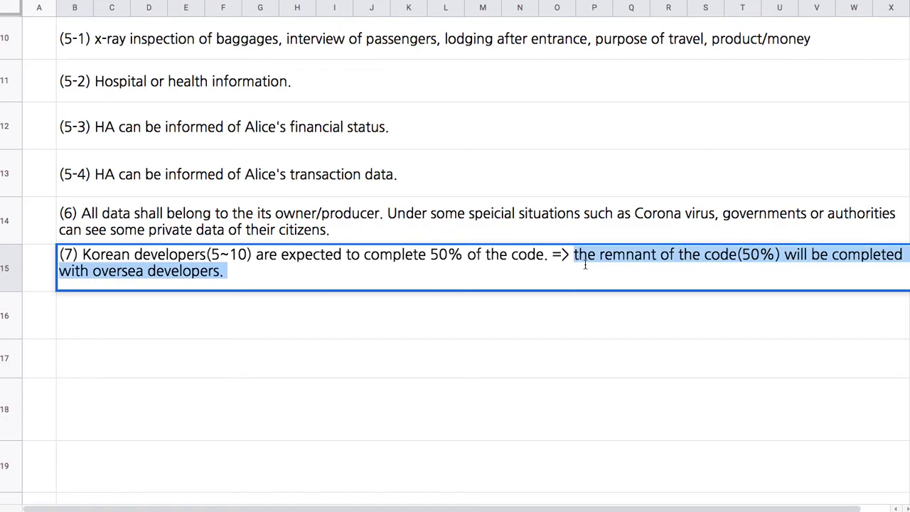
{"action": "double_click", "coordinate": [148, 275]}
{"action": "left_click_drag", "start_coordinate": [94, 274], "coordinate": [223, 273]}
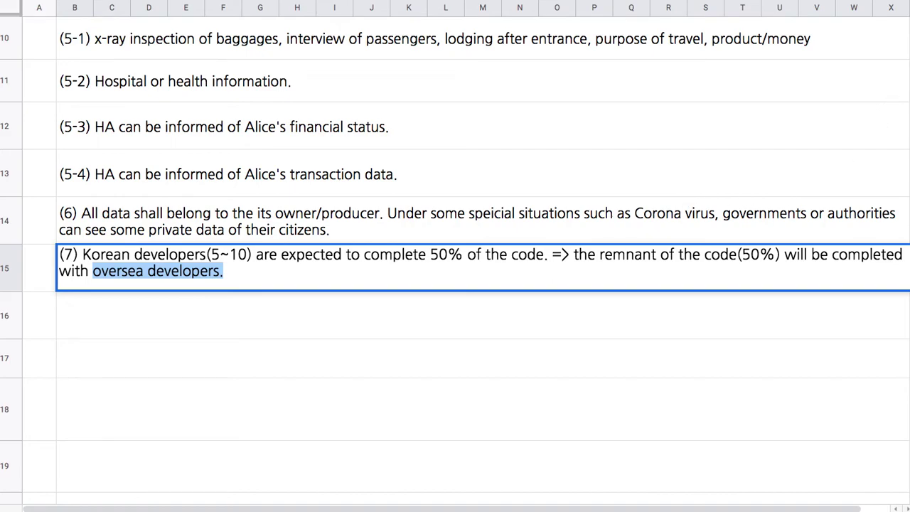
Highlight "Phoenix(Web Backend)" in the tools line and review the airport network goals in rows 5 to 10
{"action": "scroll", "coordinate": [622, 122], "scroll_direction": "up", "scroll_amount": 10}
{"action": "left_click", "coordinate": [456, 130]}
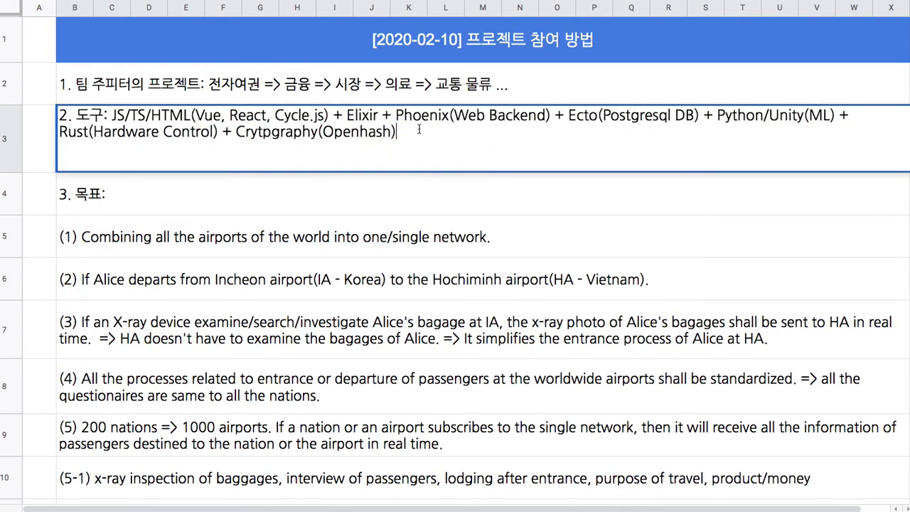
{"action": "left_click_drag", "start_coordinate": [397, 118], "coordinate": [551, 118]}
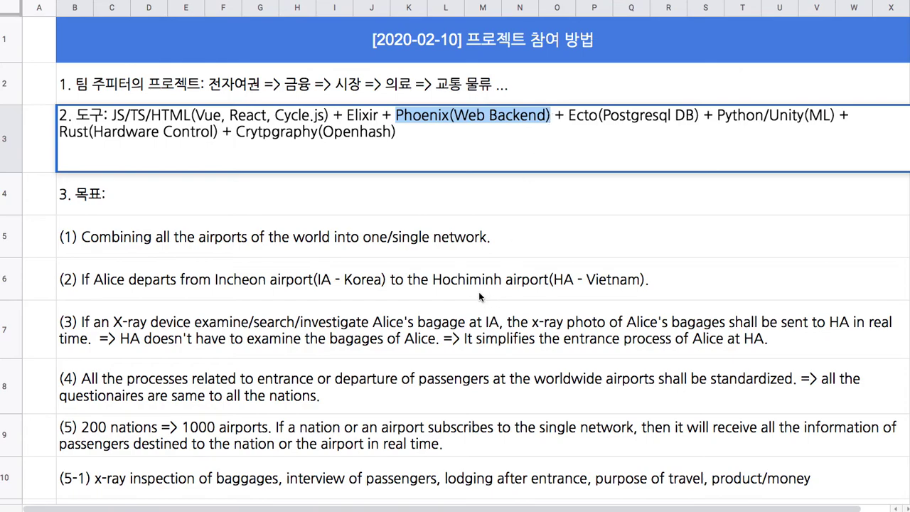
{"action": "left_click_drag", "start_coordinate": [478, 241], "coordinate": [558, 458]}
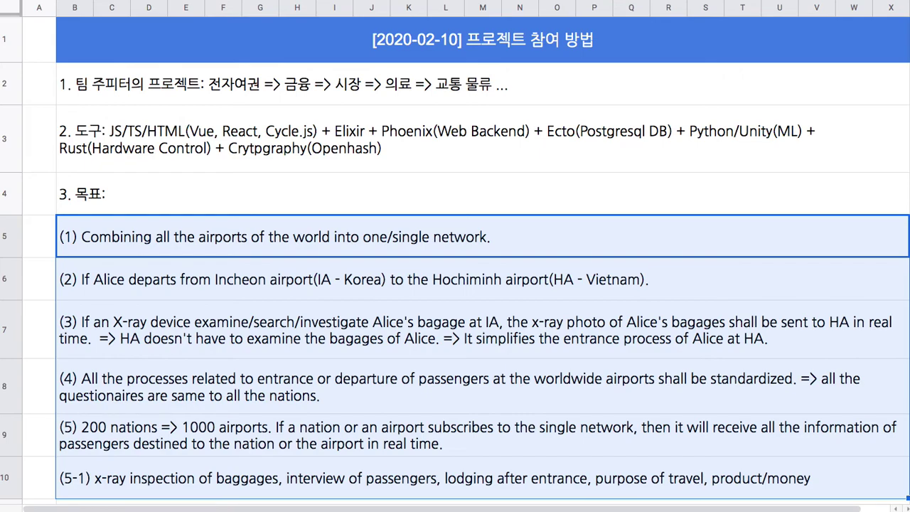
{"action": "scroll", "coordinate": [455, 285], "scroll_direction": "down", "scroll_amount": 3}
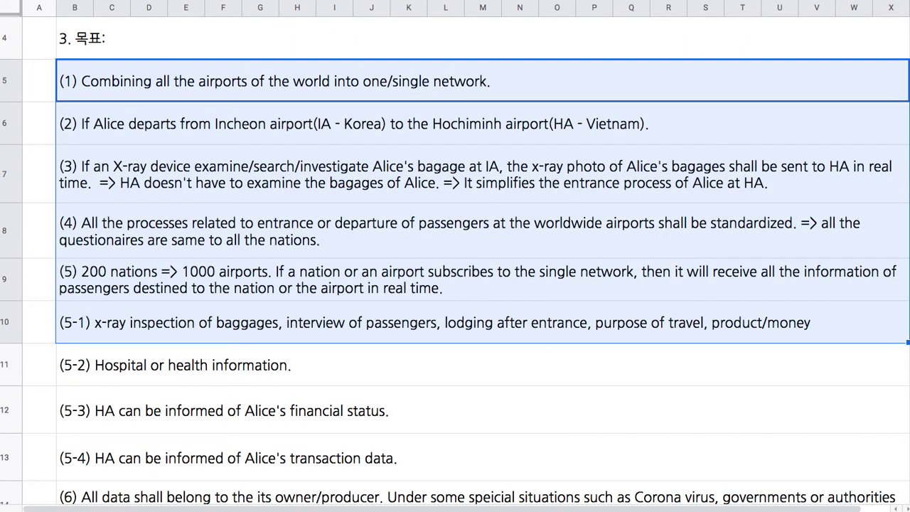